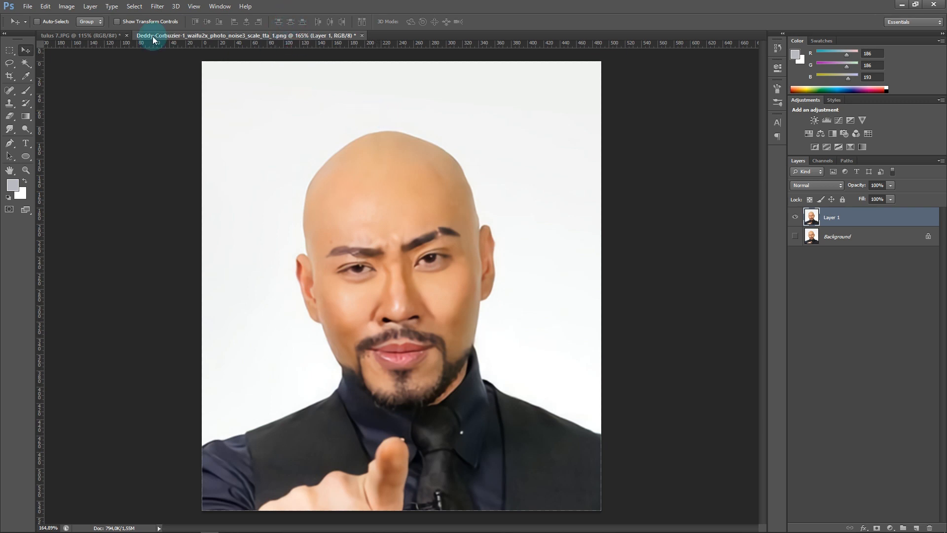
Merge Layer 1 of the white-background portrait into its background layer.
click(103, 36)
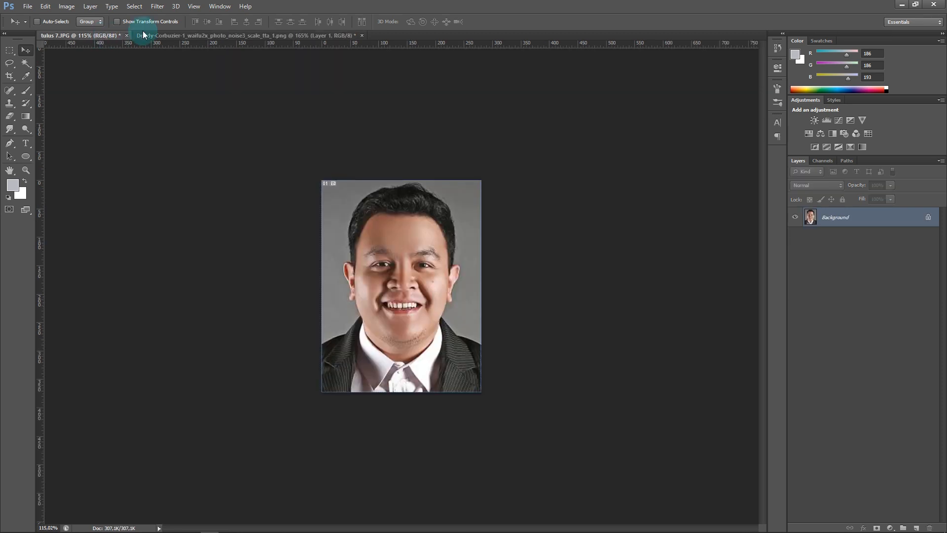
click(203, 34)
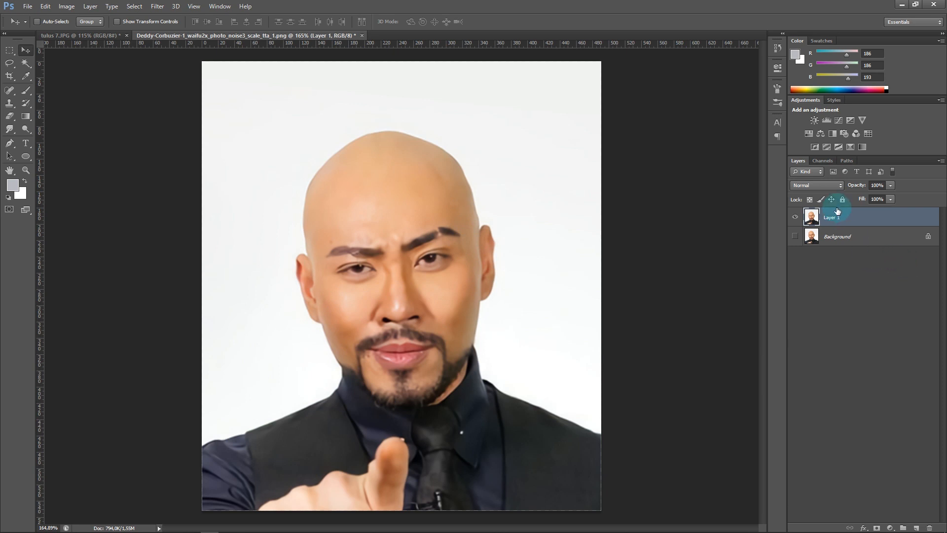
key(ctrl+e)
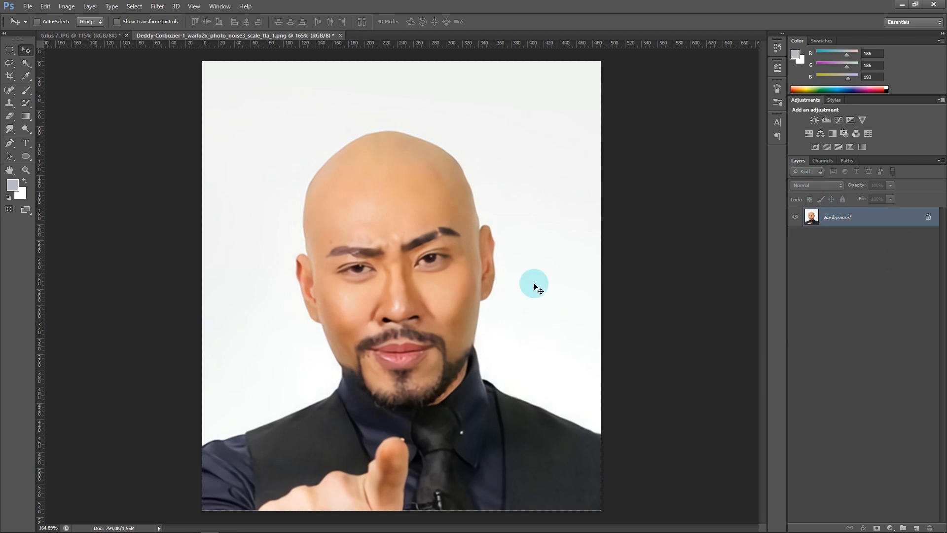
Compare the plain backgrounds of the two open portraits and check that the Magic Wand tool is available.
click(115, 38)
click(263, 38)
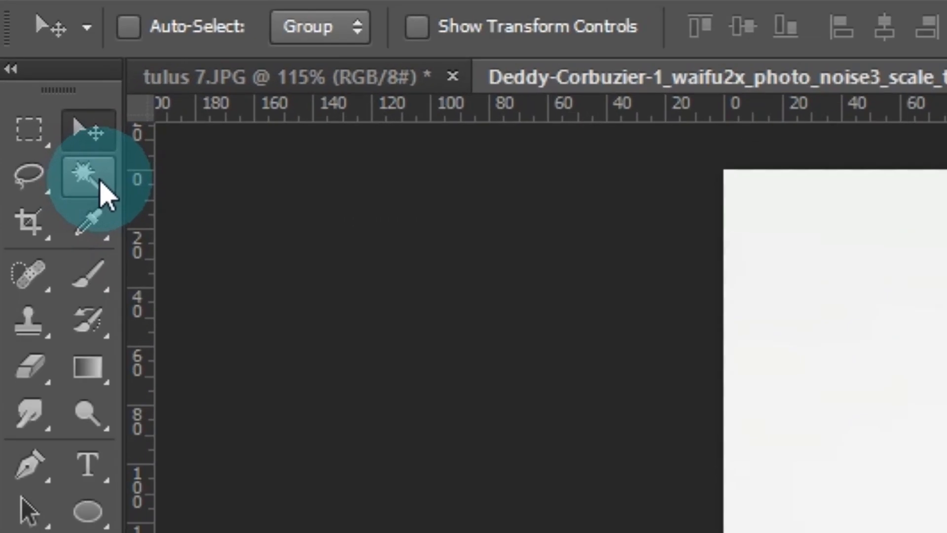
click(28, 65)
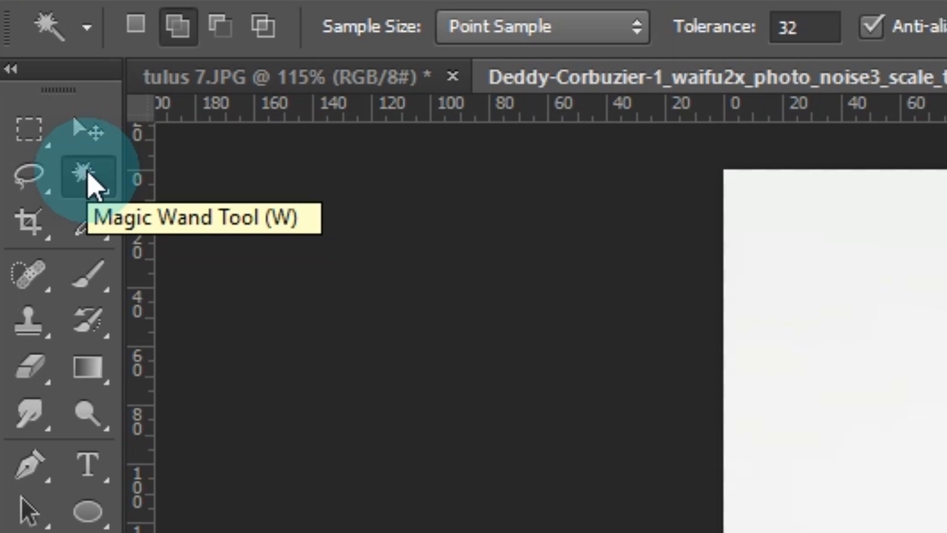
click(89, 132)
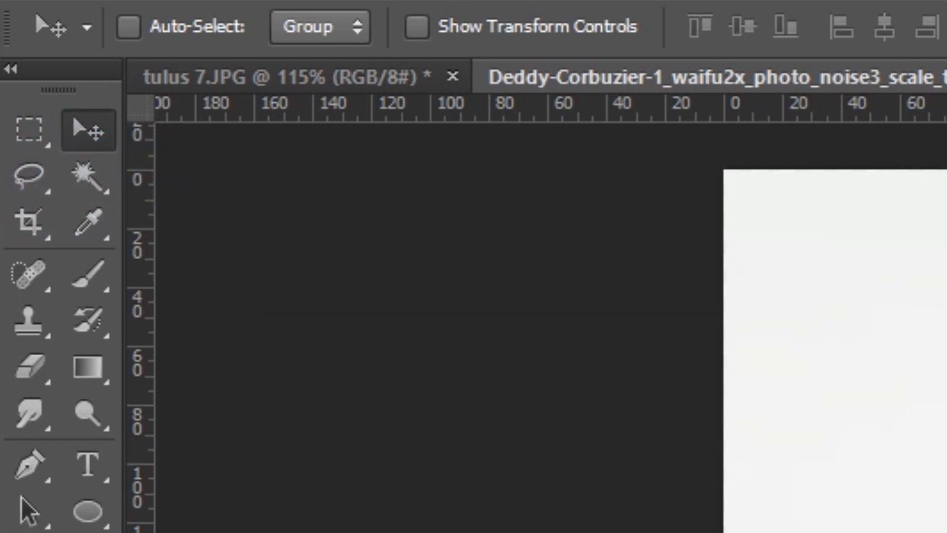
key(w)
click(93, 139)
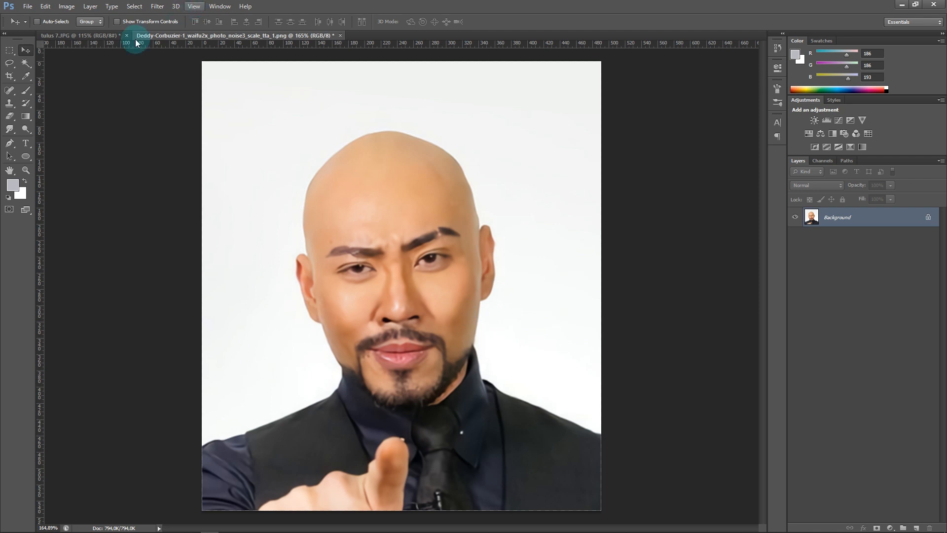
click(84, 35)
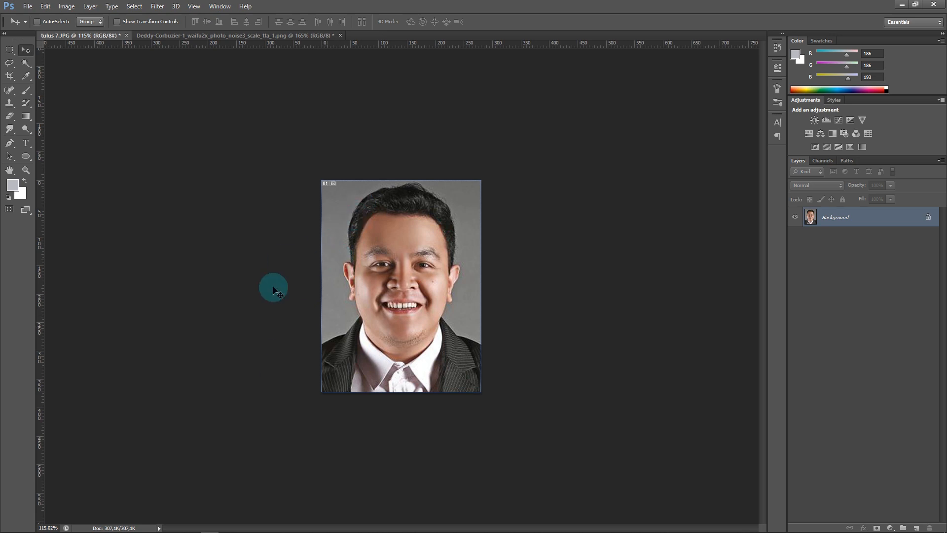
click(193, 35)
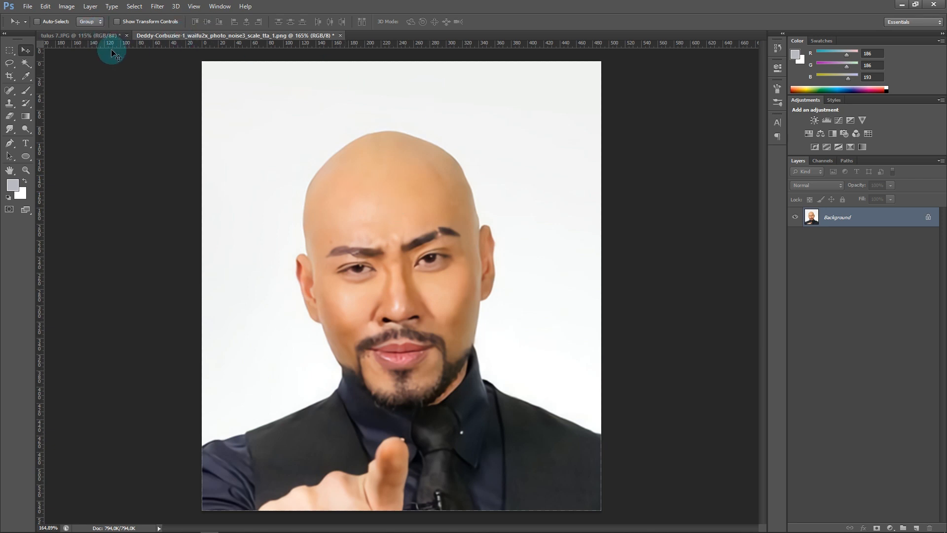
click(95, 36)
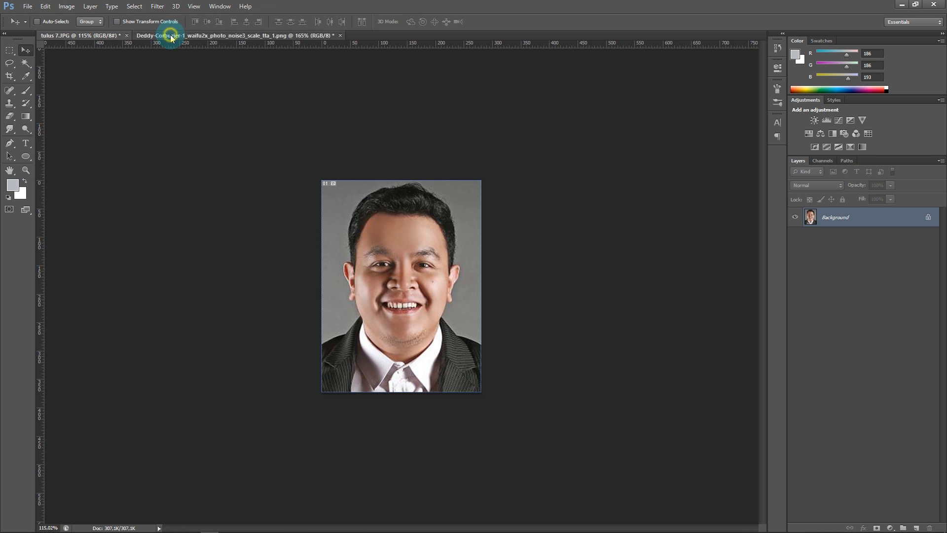
click(170, 35)
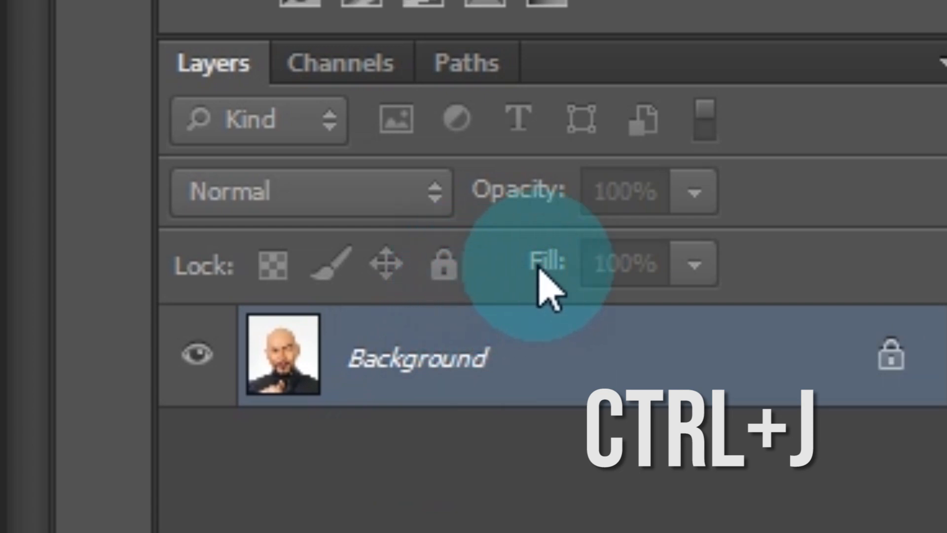
Duplicate the portrait's background layer and hide the original below it.
key(ctrl+j)
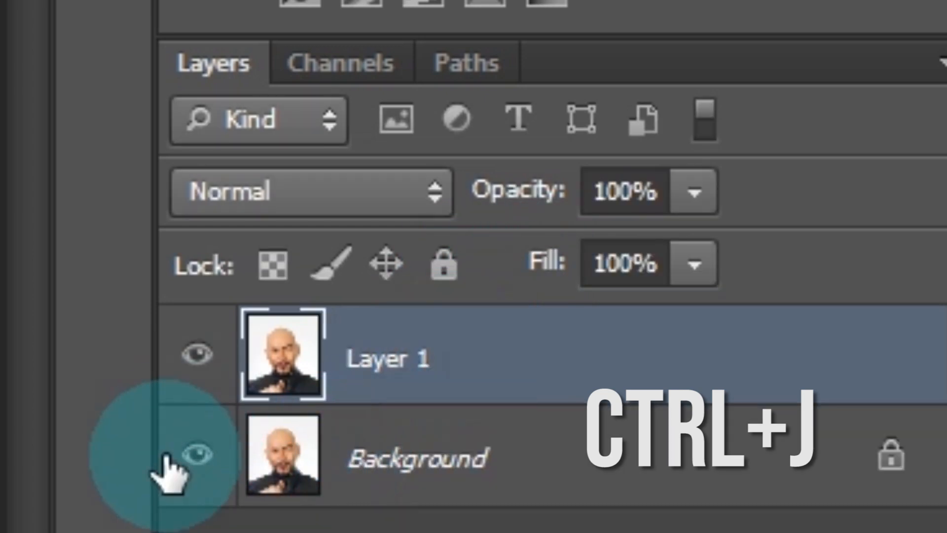
click(198, 454)
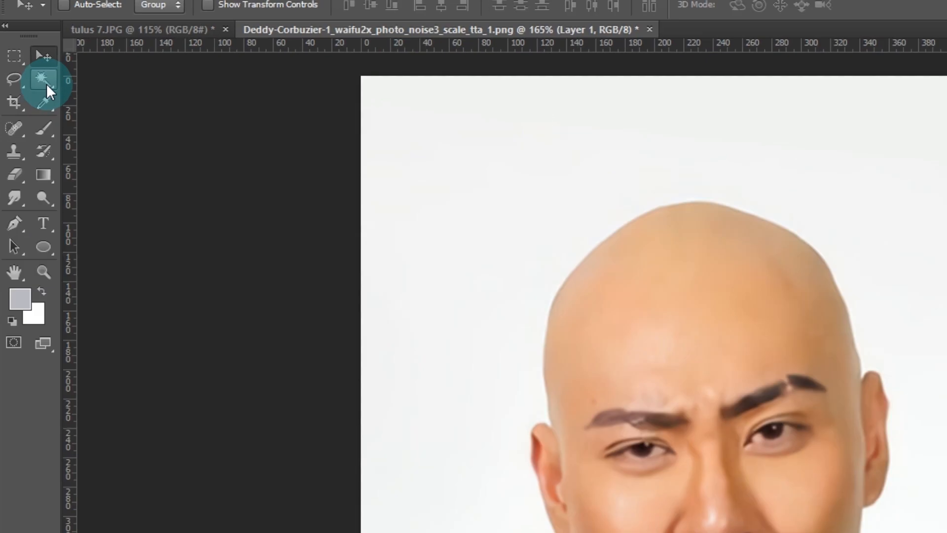
Select the white backdrop around the man with the Magic Wand and add a Solid Color fill layer over it.
click(27, 66)
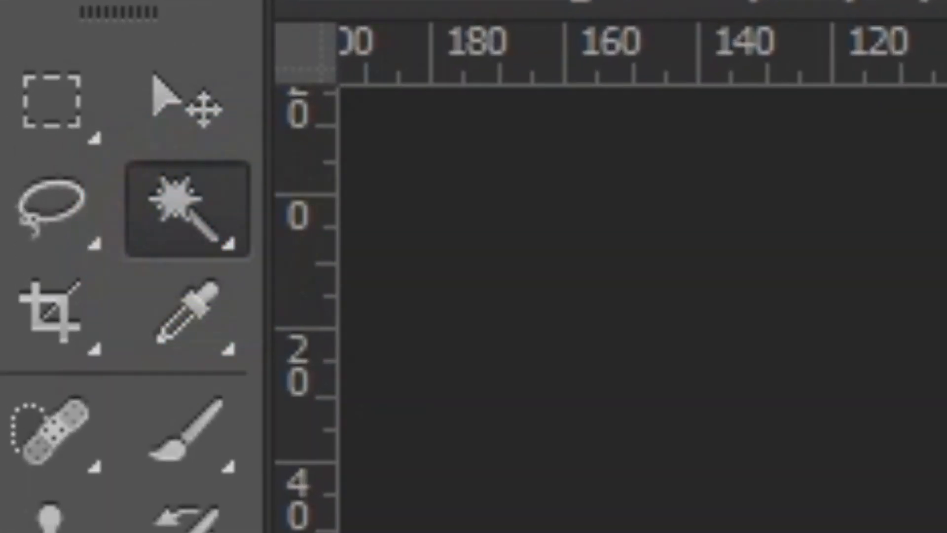
click(246, 185)
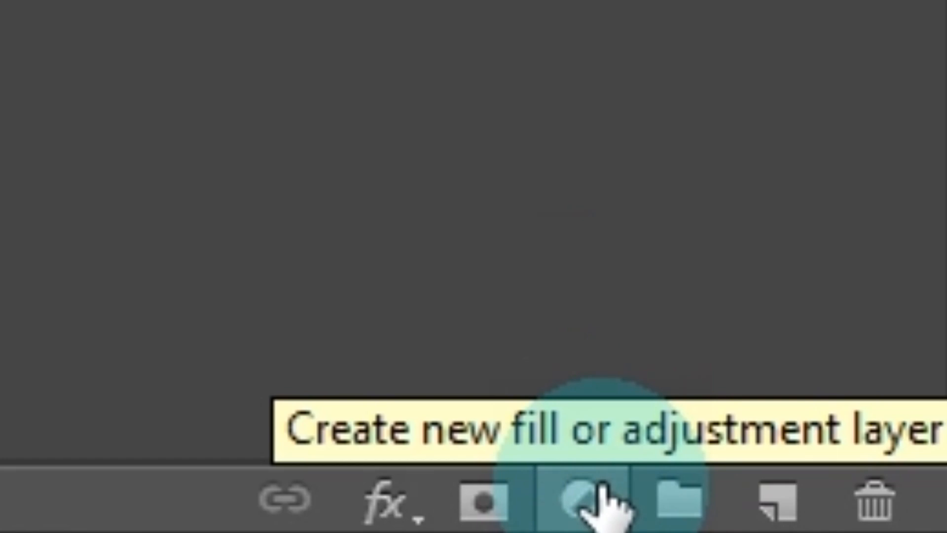
click(602, 491)
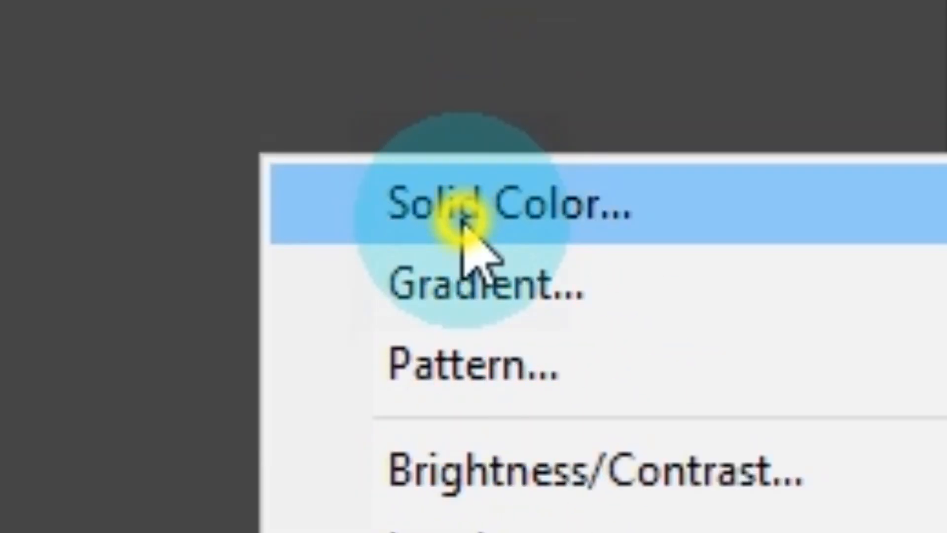
click(464, 220)
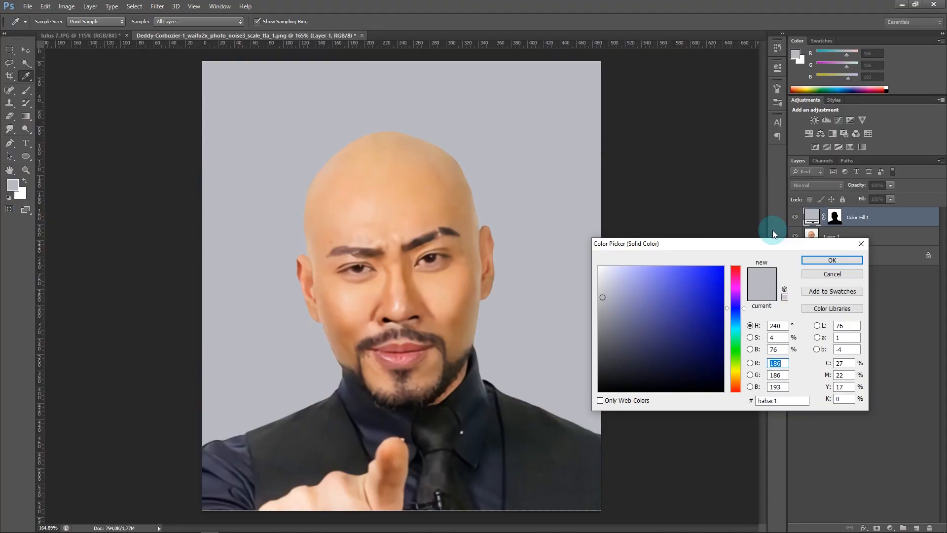
Set the backdrop's fill colour to bright red and return to the Move tool.
click(750, 326)
mouse_move(710, 291)
mouse_down()
mouse_move(738, 275)
mouse_move(744, 253)
mouse_up()
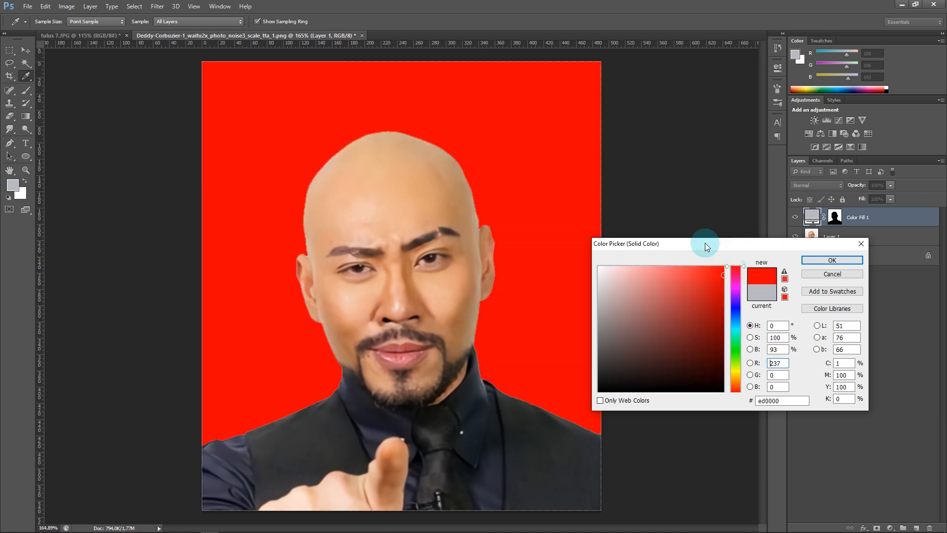
drag(714, 292, 742, 247)
click(833, 260)
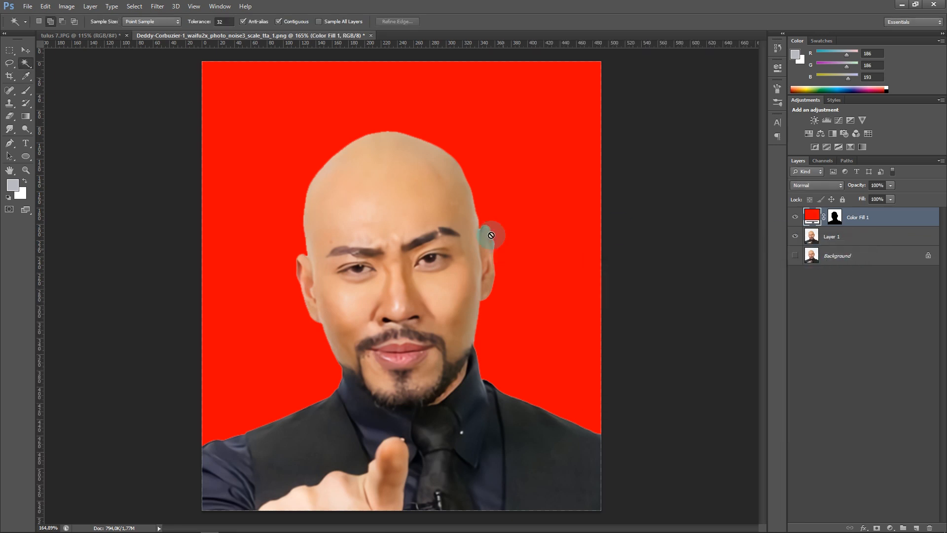
click(26, 50)
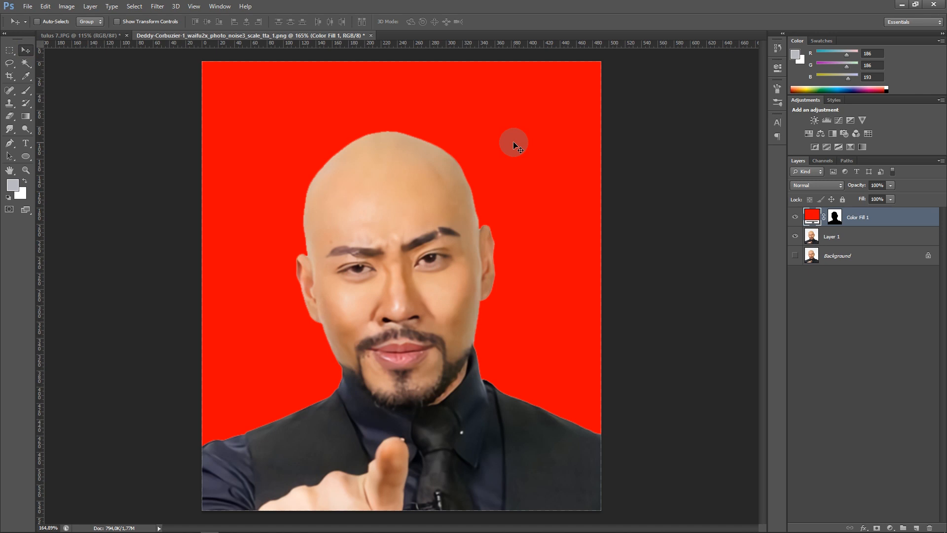
scroll(460, 187, down, 5)
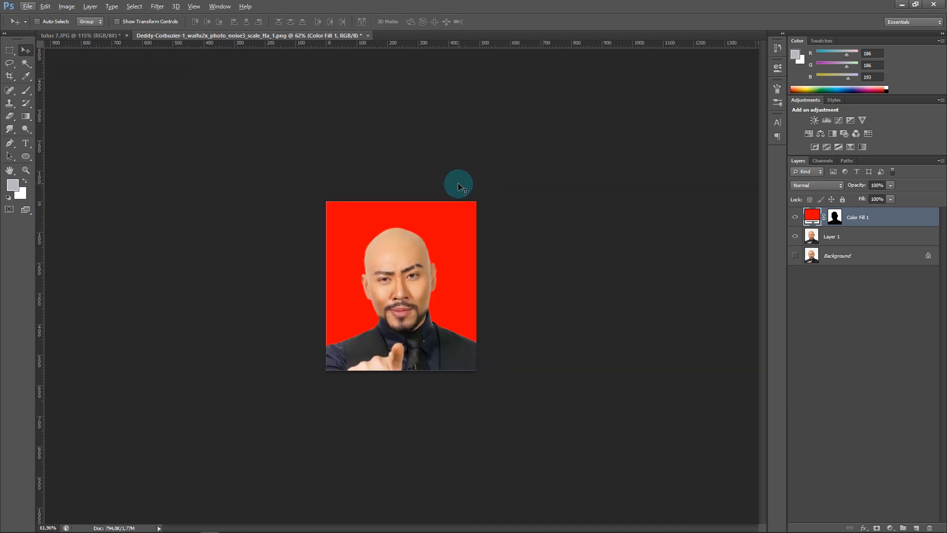
scroll(374, 303, down, 2)
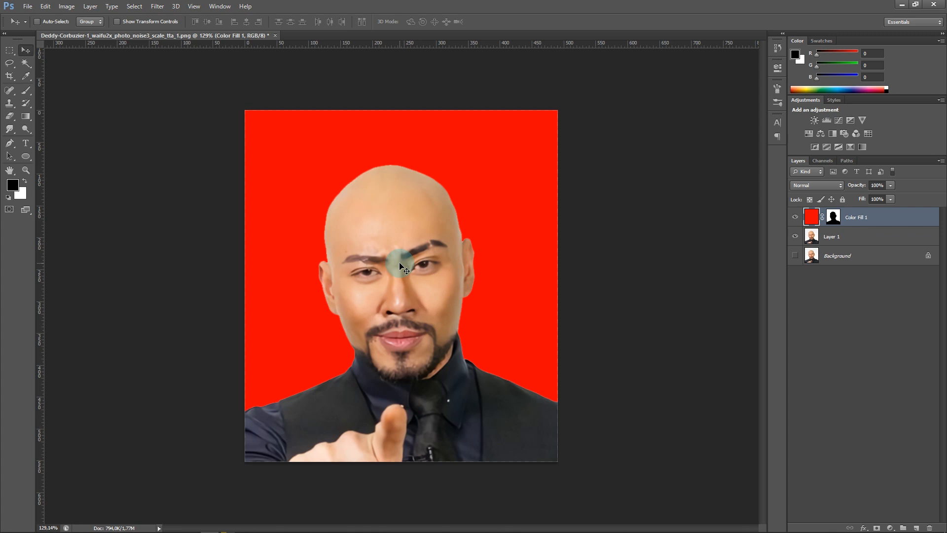
shift+click(861, 236)
right_click(844, 236)
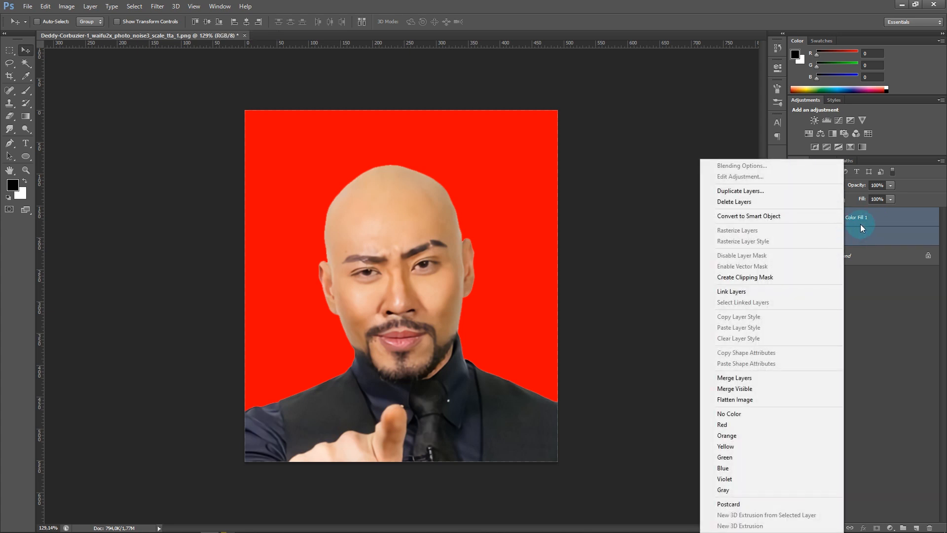
click(866, 210)
Merge the Color Fill 1 layer and Layer 1 into a single layer.
click(857, 223)
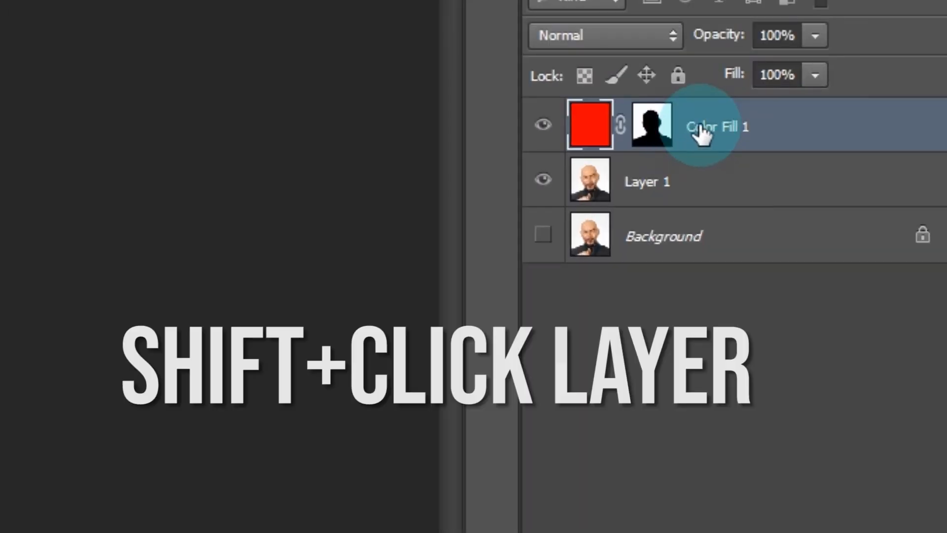
shift+click(668, 186)
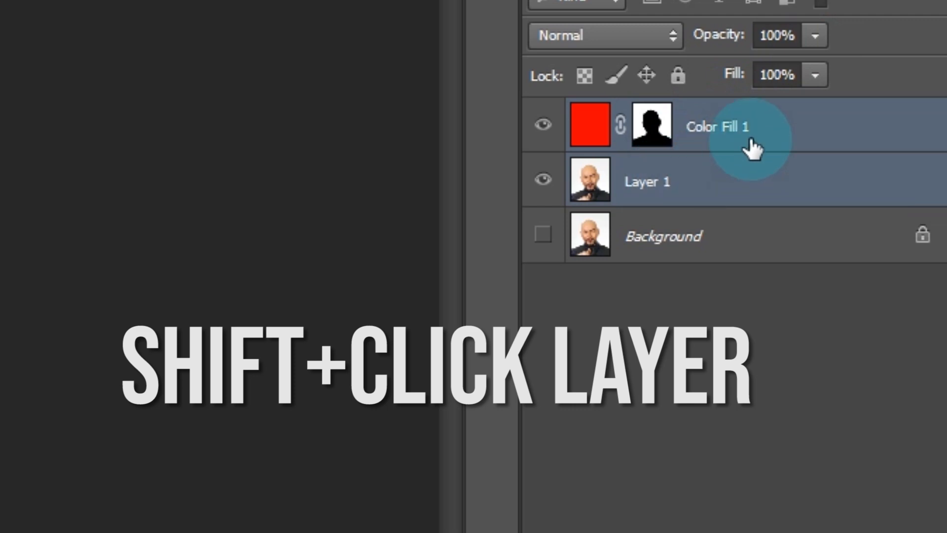
right_click(686, 181)
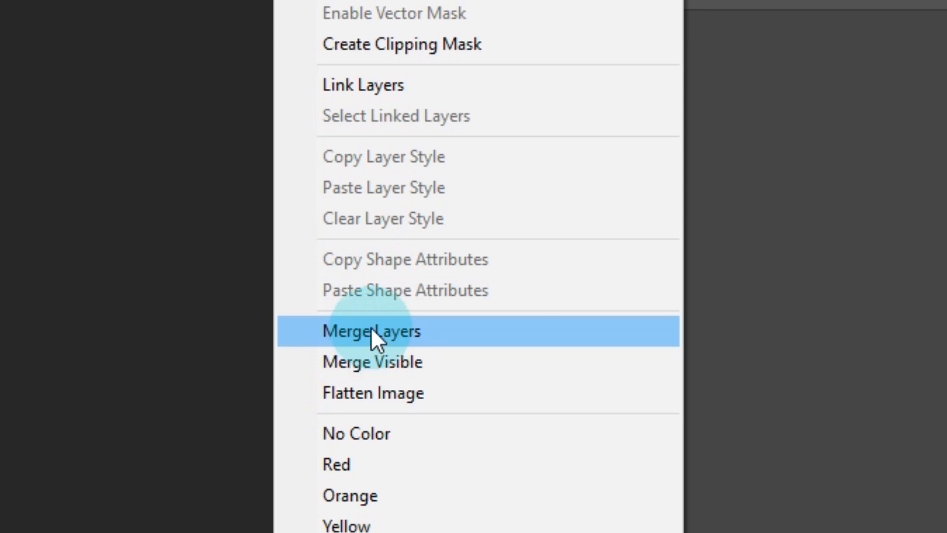
click(372, 329)
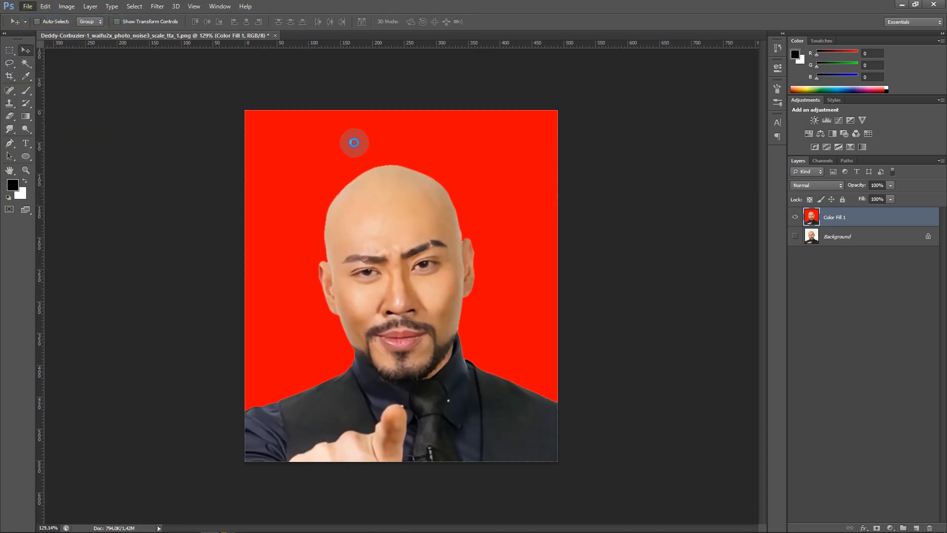
Create a new A4 document, 210 × 297 mm at 300 pixels/inch, in RGB with a white background.
key(ctrl+n)
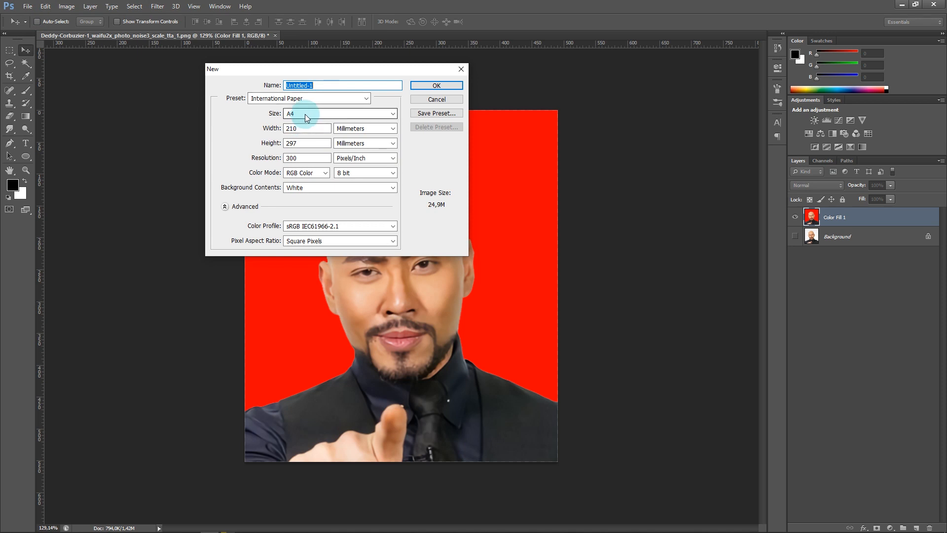
click(438, 87)
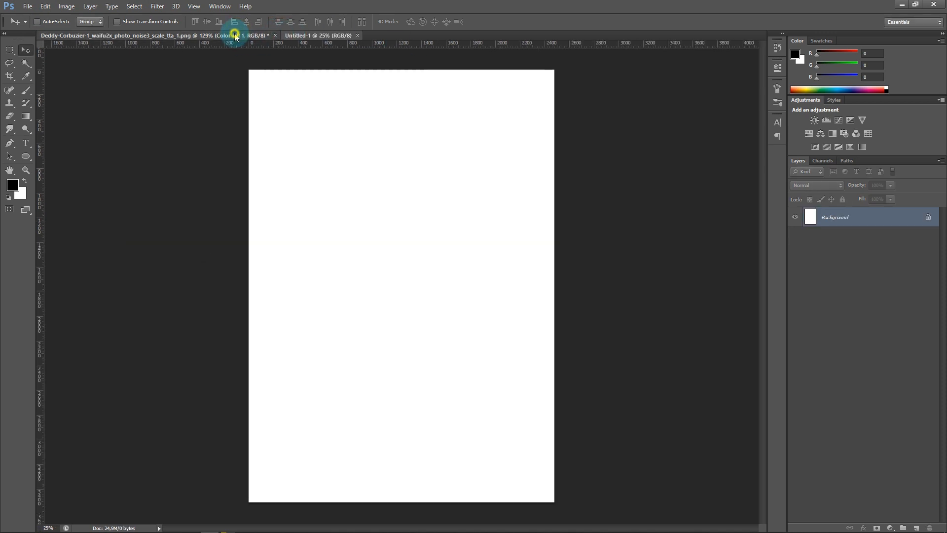
Detach the red-background portrait into a floating window and place it beside the blank area of the A4 page.
click(235, 37)
click(294, 35)
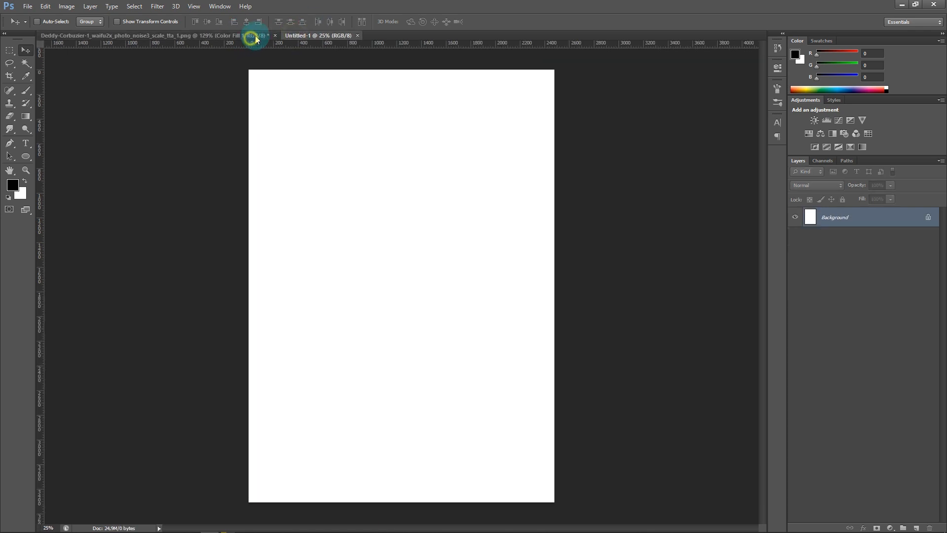
click(250, 39)
click(292, 37)
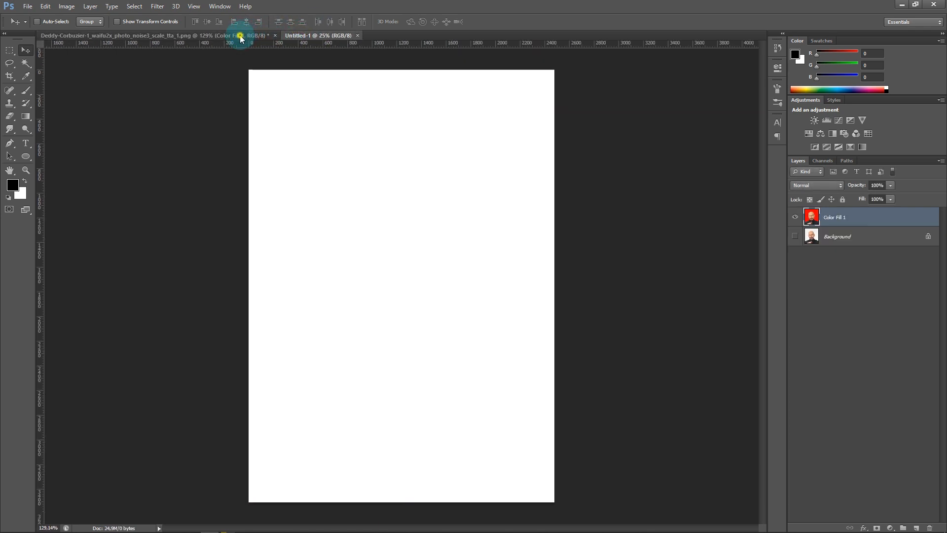
click(229, 35)
drag(265, 41, 643, 94)
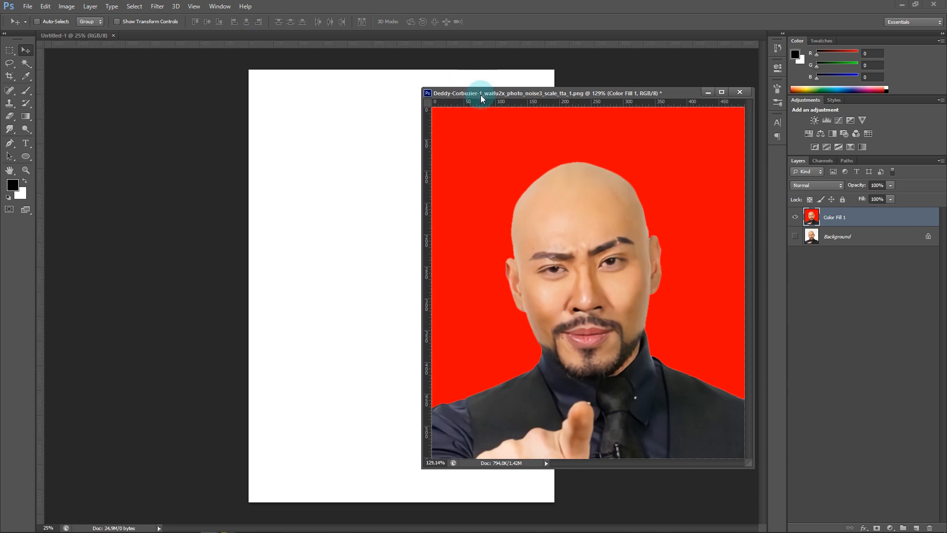
drag(481, 96, 490, 67)
Adjust the zoom of the blank A4 page and the floating portrait so the page's corner and the whole photo are in view.
click(274, 95)
scroll(275, 95, up, 1)
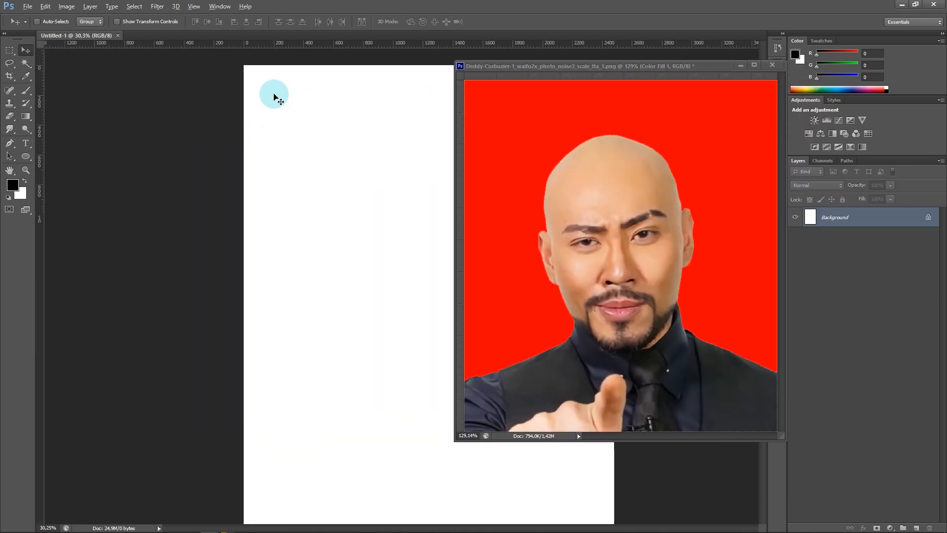
scroll(274, 96, up, 7)
scroll(283, 138, up, 3)
scroll(285, 146, down, 2)
click(488, 67)
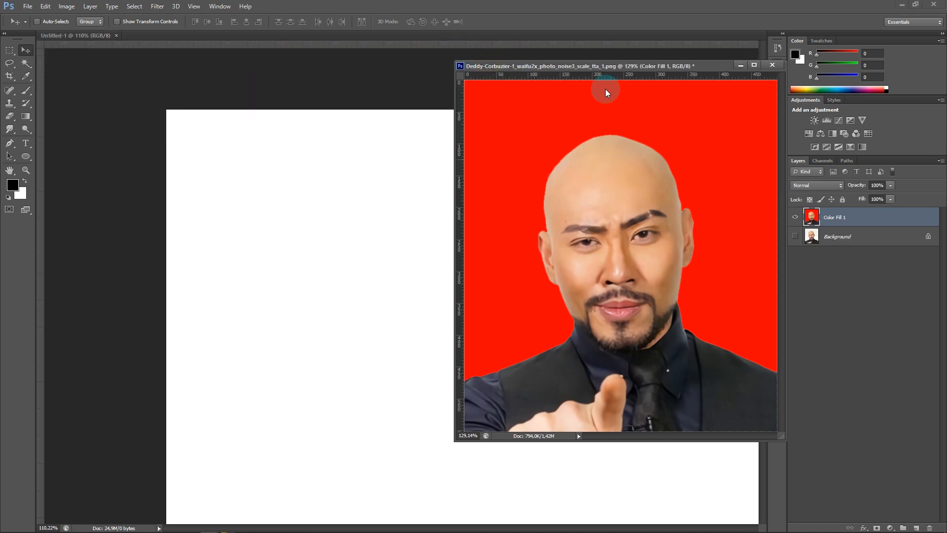
scroll(651, 286, down, 3)
scroll(646, 257, up, 2)
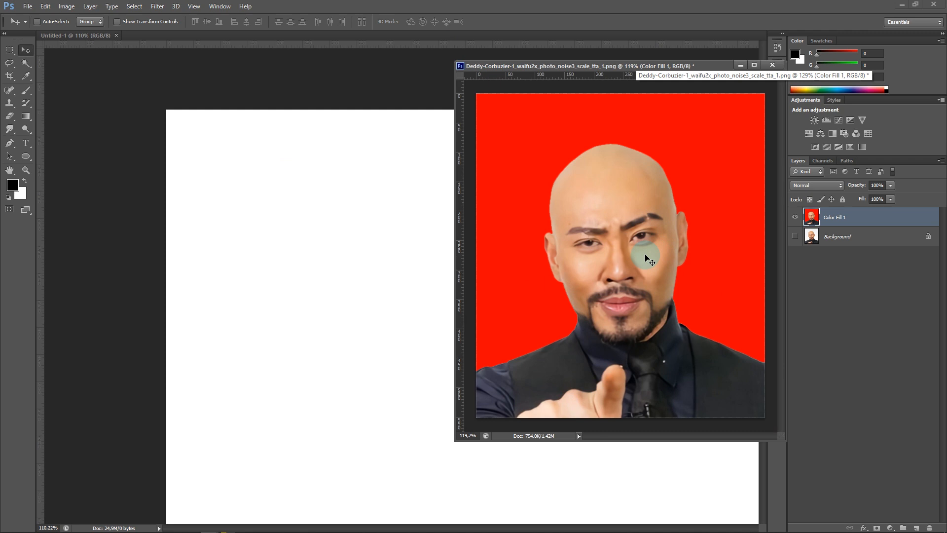
Set the Crop tool's resolution to 72 pixels/inch in the crop size and resolution settings, keeping centimeters for width and height.
scroll(643, 234, down, 1)
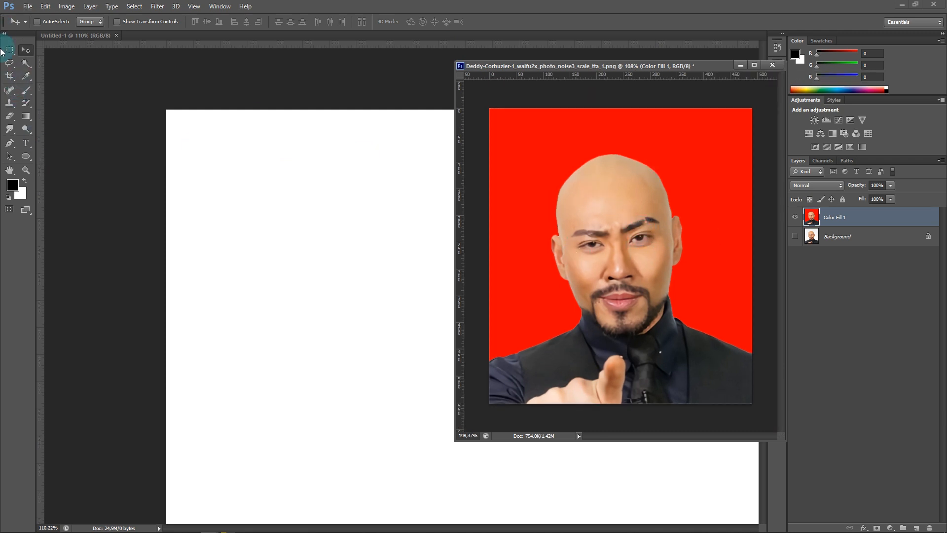
click(10, 77)
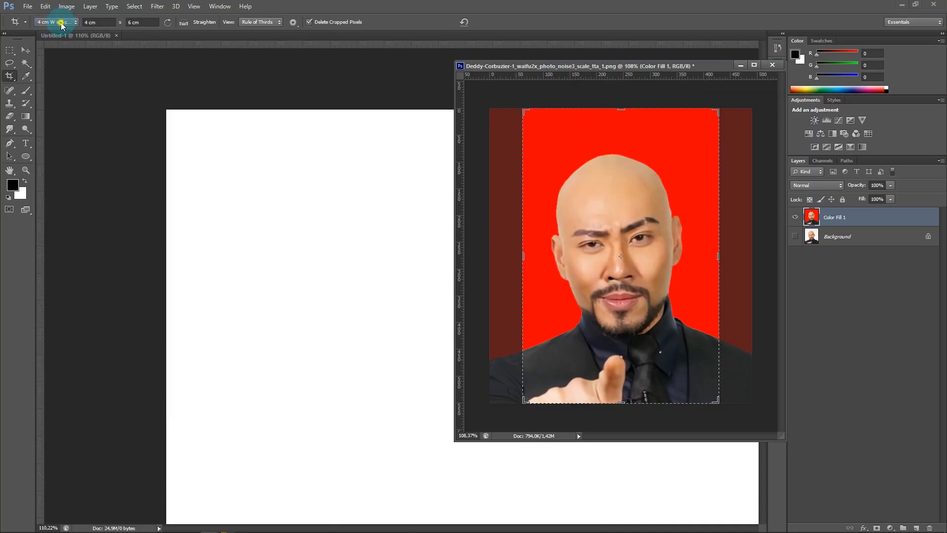
click(62, 24)
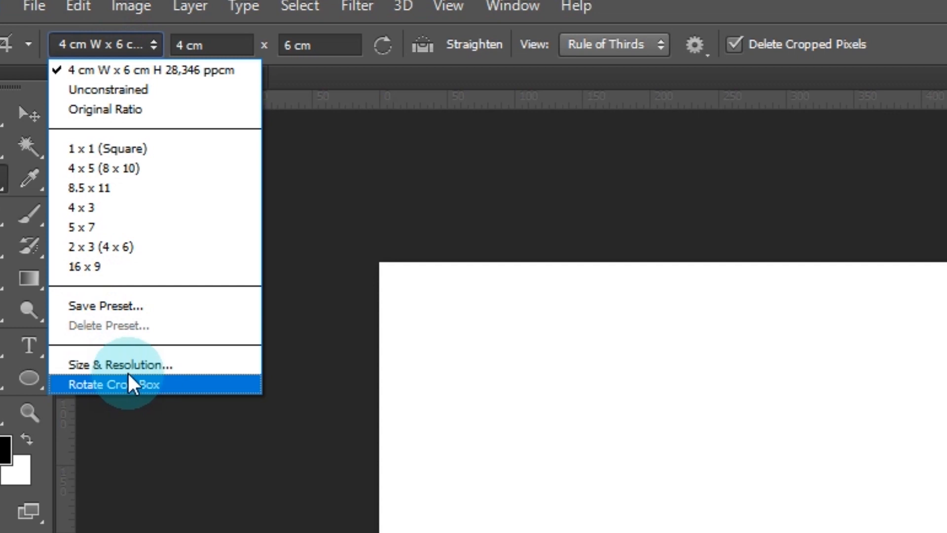
click(129, 364)
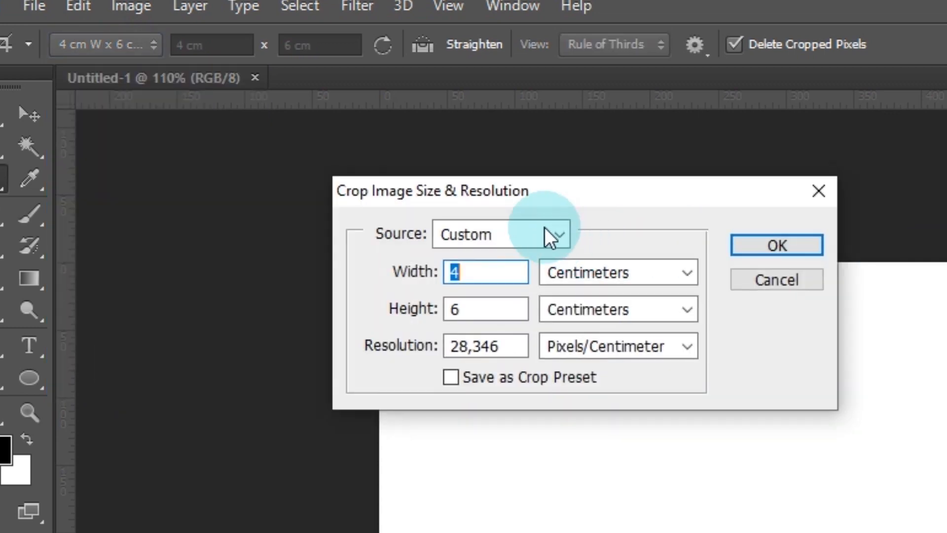
click(606, 270)
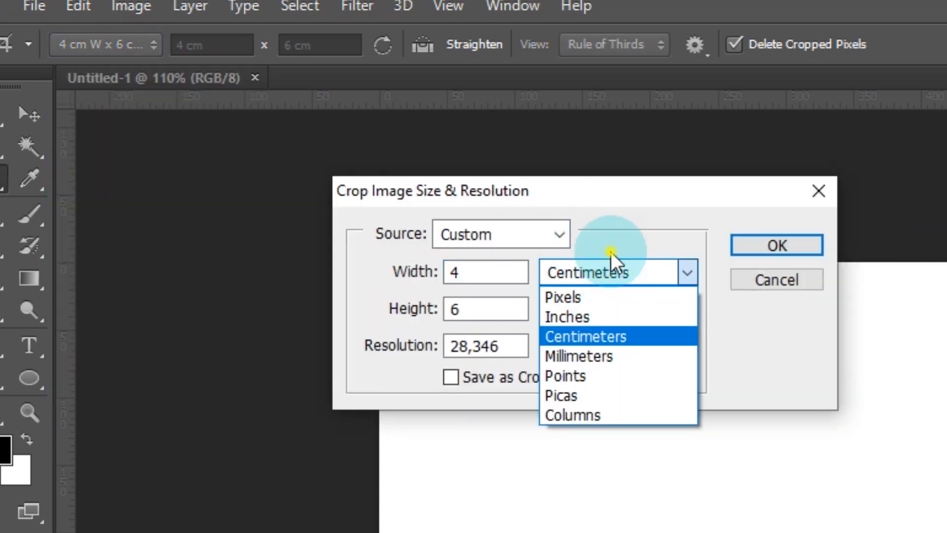
click(610, 253)
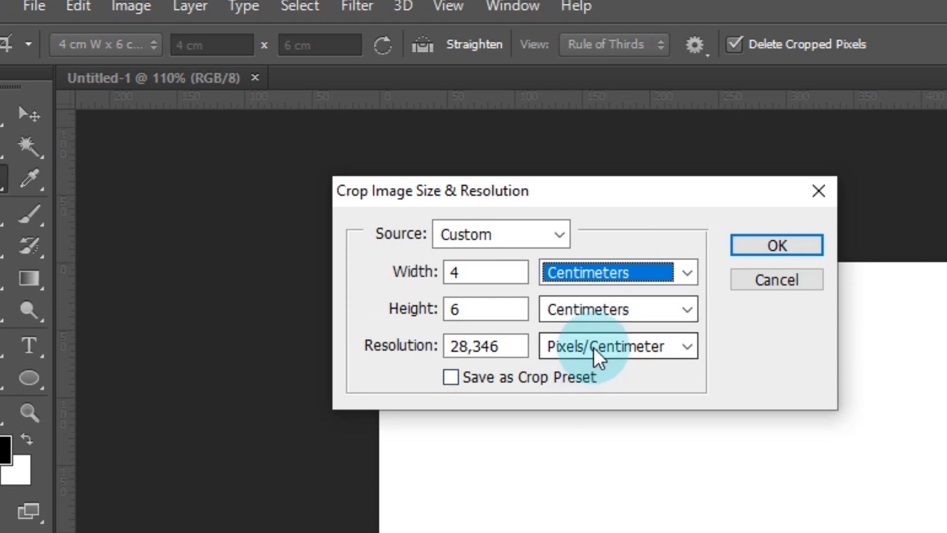
click(594, 350)
click(579, 388)
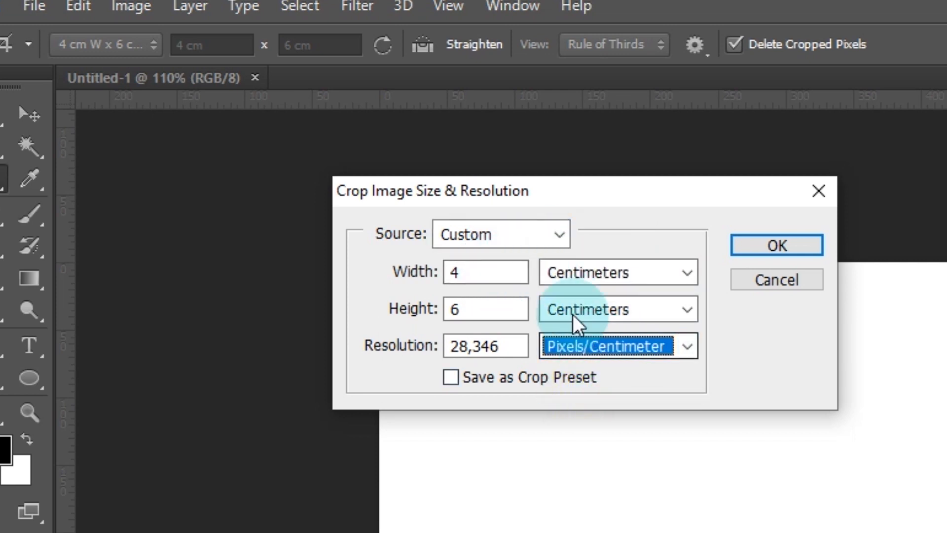
click(481, 273)
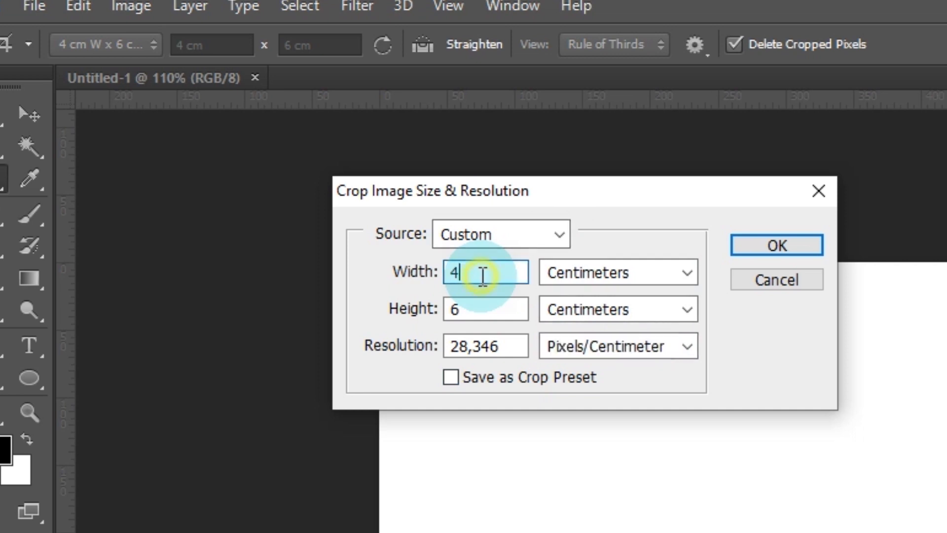
click(590, 354)
click(593, 368)
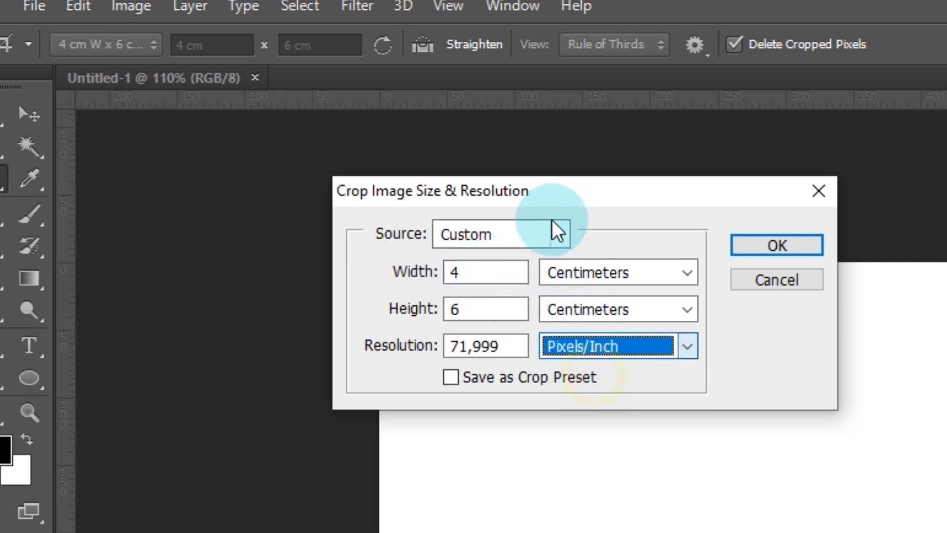
double_click(505, 346)
text(72)
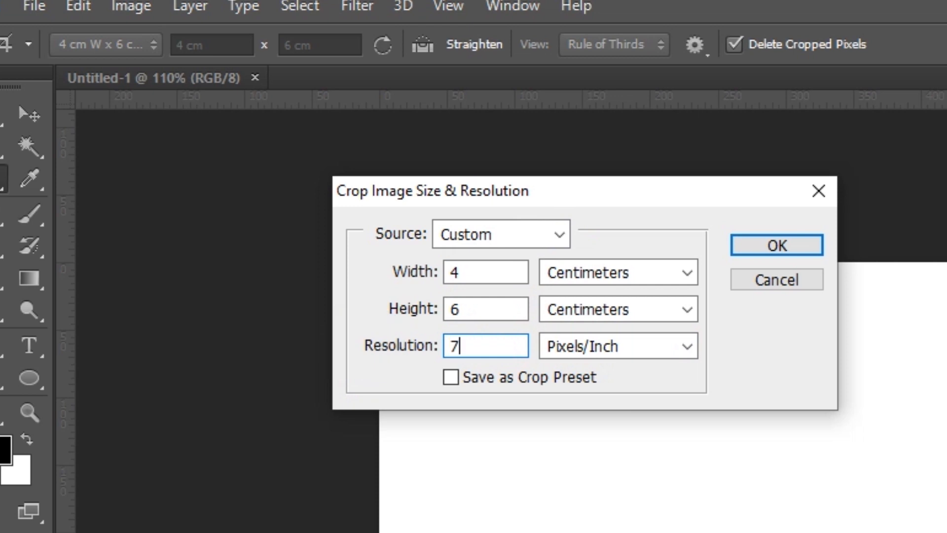
Set the crop size to 2 cm wide by 3 cm high and crop the red-background portrait to it.
click(491, 274)
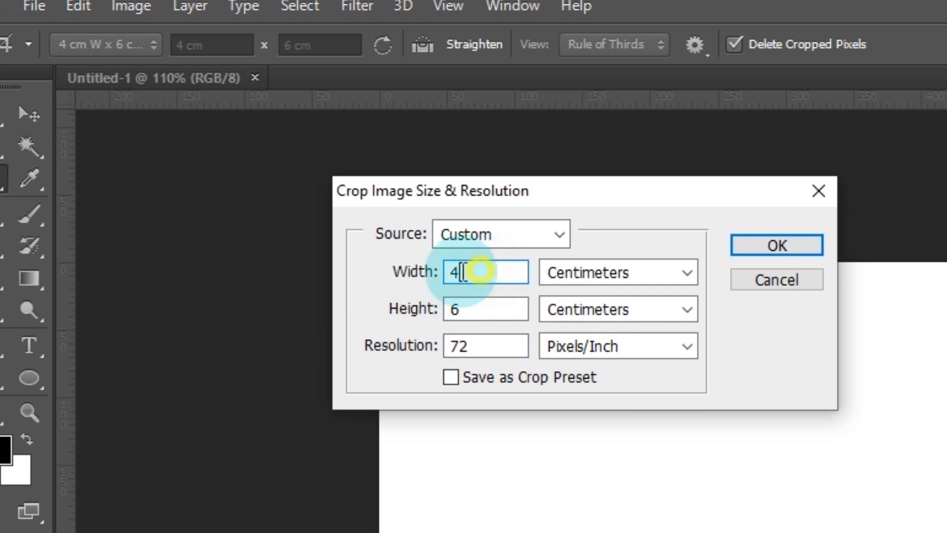
drag(478, 270, 393, 277)
text(2)
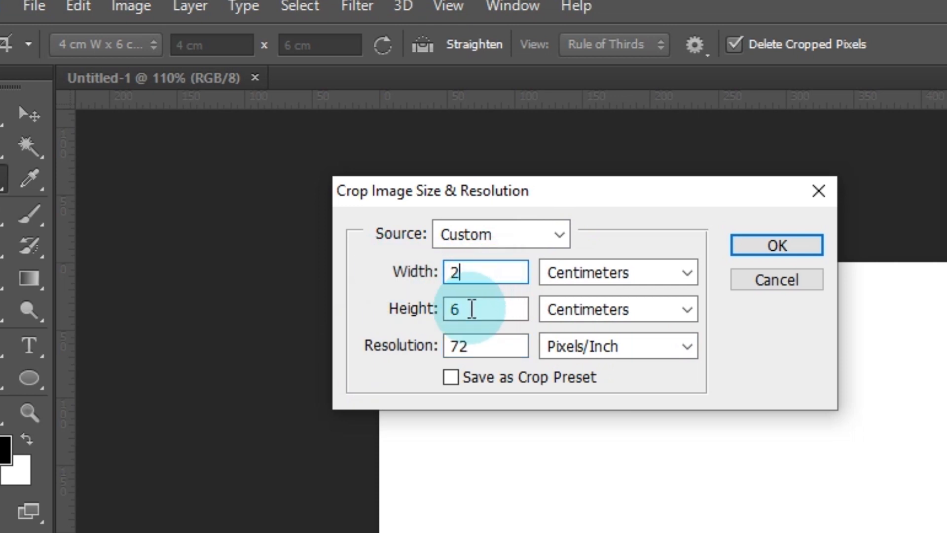
drag(469, 309, 395, 317)
text(3)
click(803, 246)
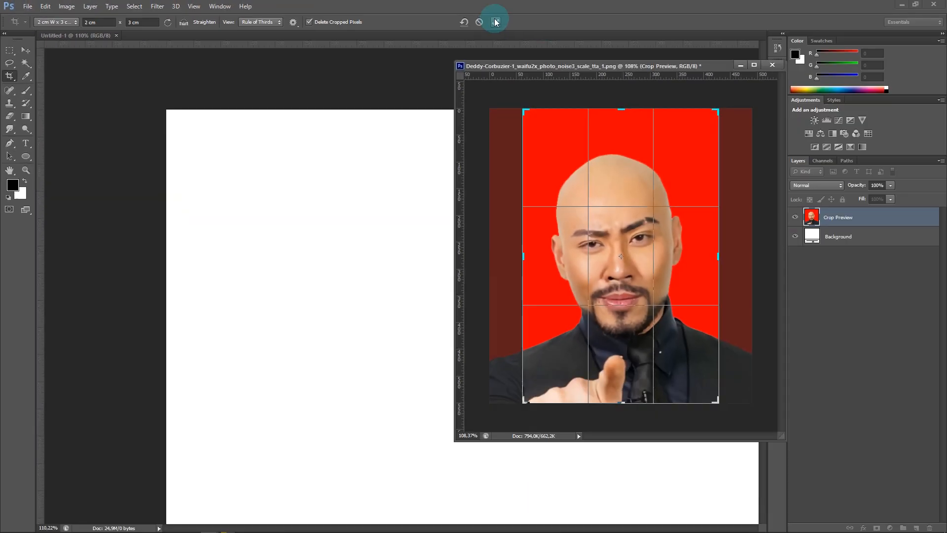
click(493, 22)
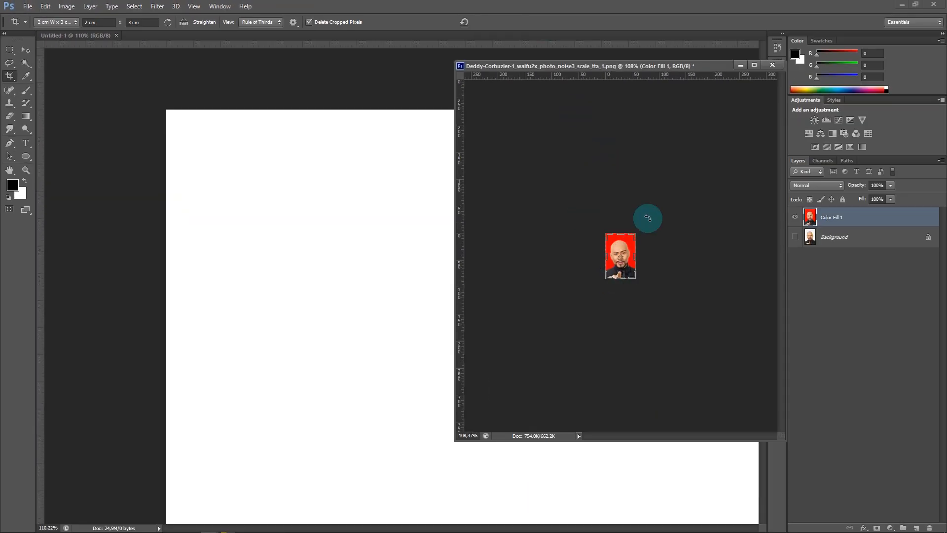
Copy the 2 × 3 cm portrait into the A4 document, placing it near the page's upper-left corner.
key(v)
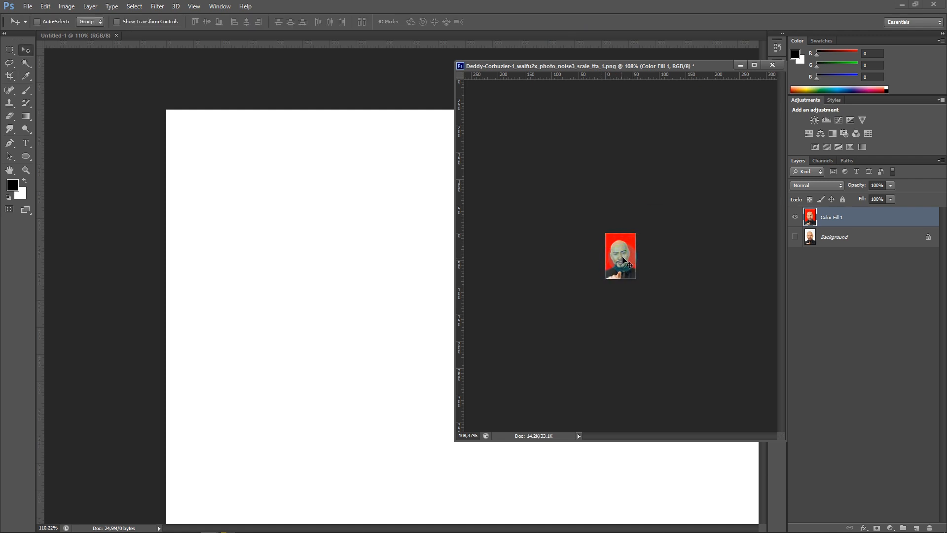
drag(621, 255, 221, 159)
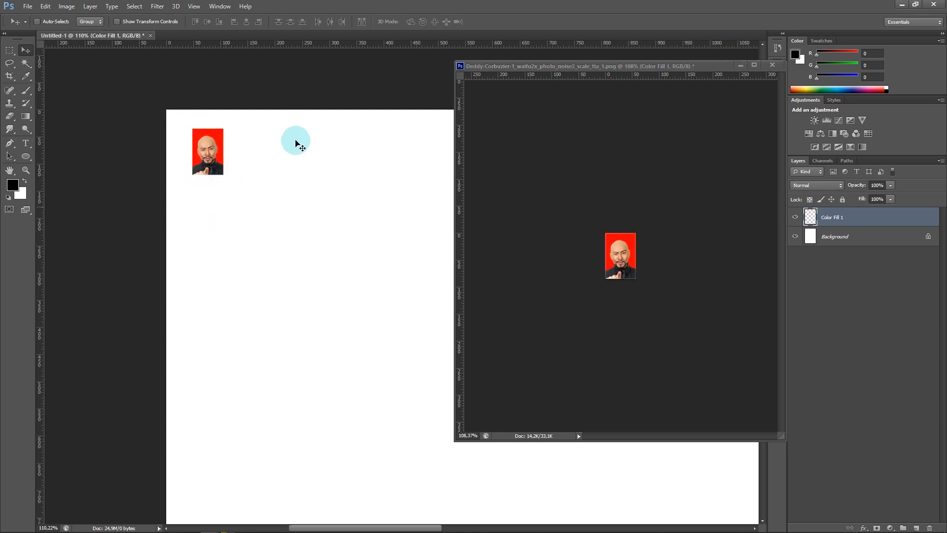
click(457, 207)
Undo the 2 × 3 cm crop in the floating portrait document.
click(674, 168)
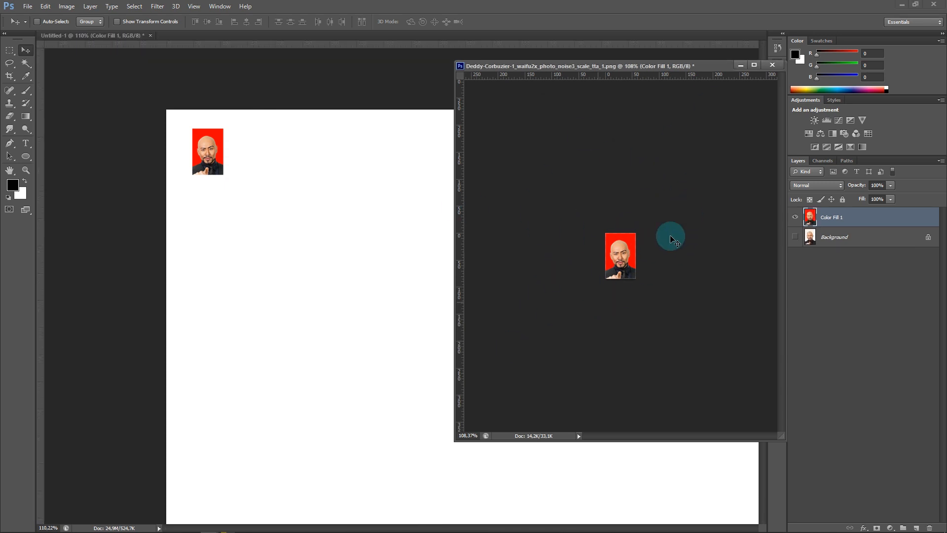
key(ctrl+0)
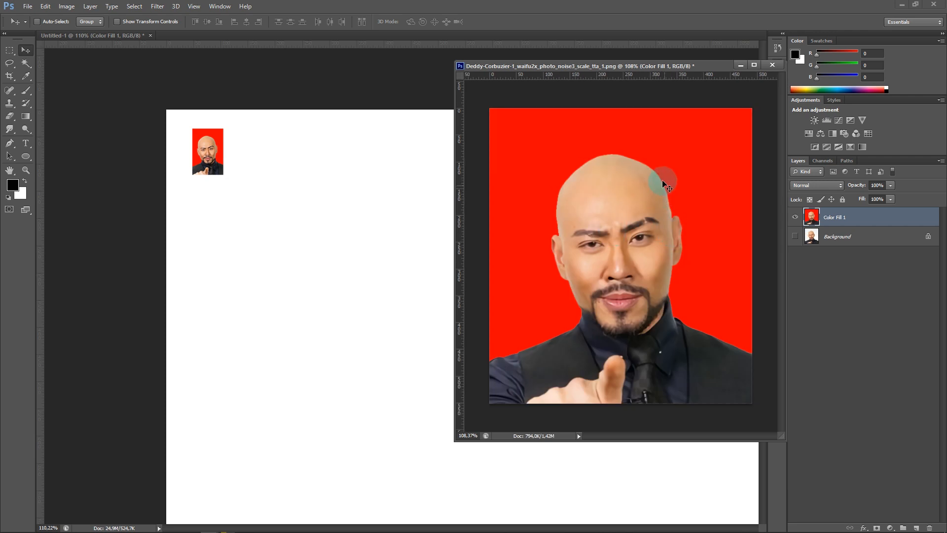
click(616, 118)
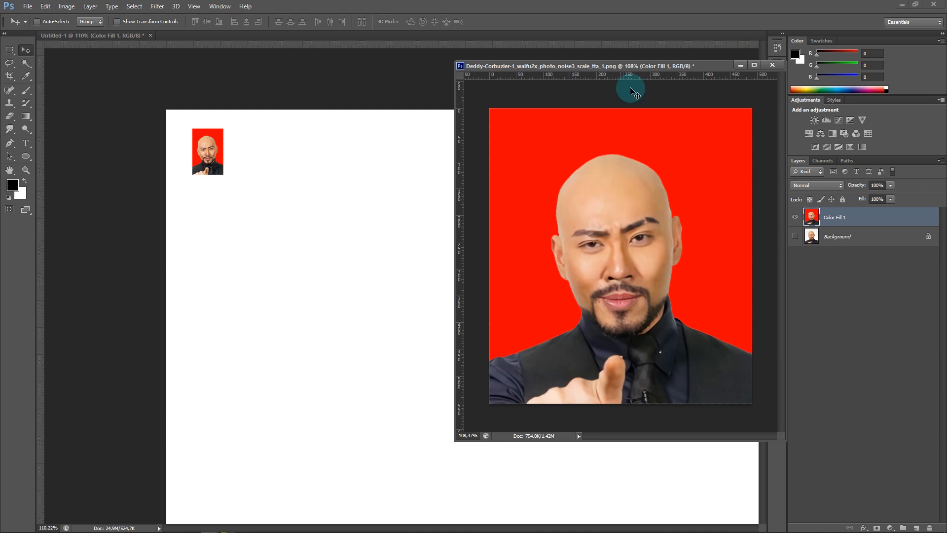
Crop the full portrait to 3 cm wide by 4 cm high.
click(10, 76)
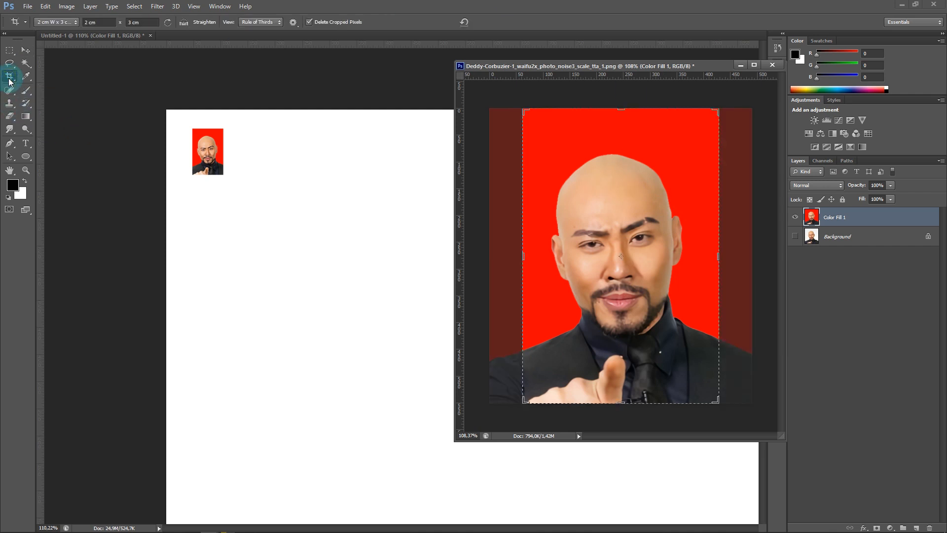
click(86, 22)
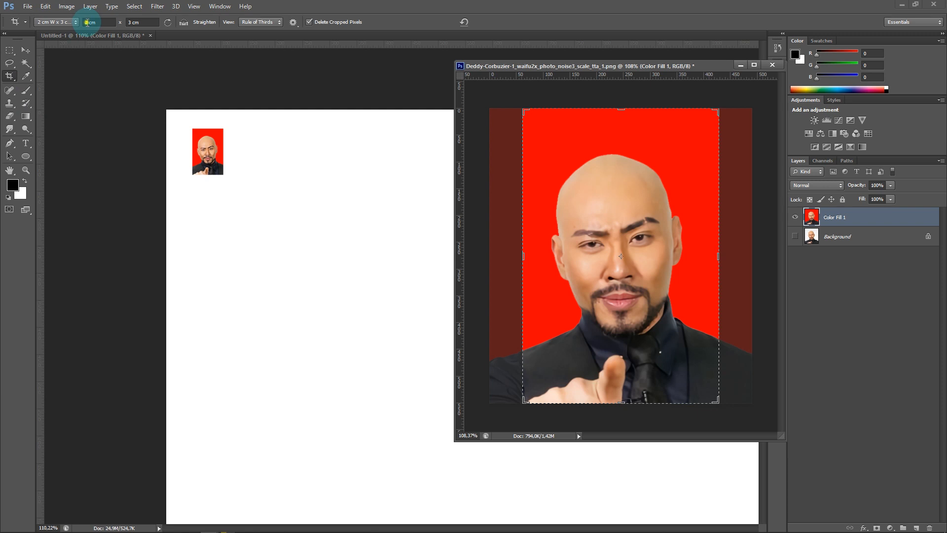
click(86, 22)
key(BackSpace)
text(3)
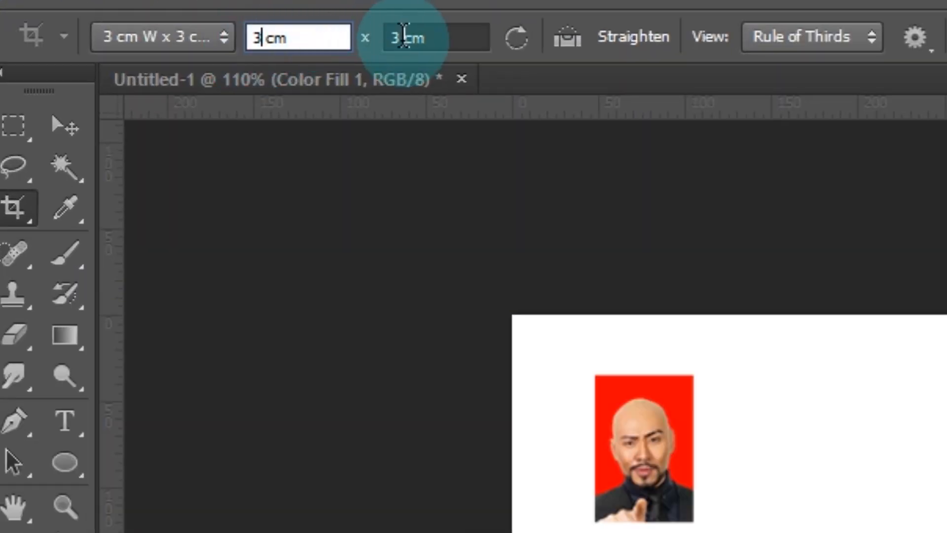
click(404, 36)
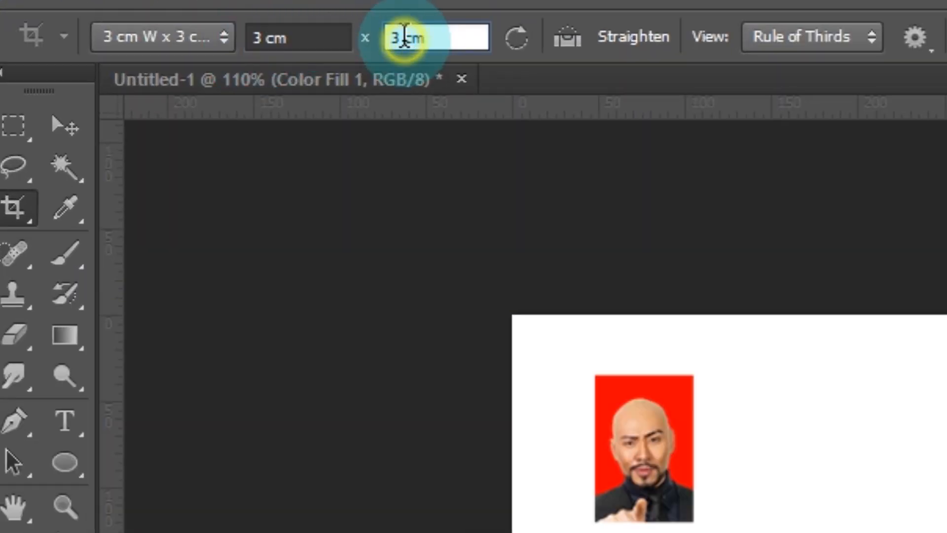
key(BackSpace)
text(4)
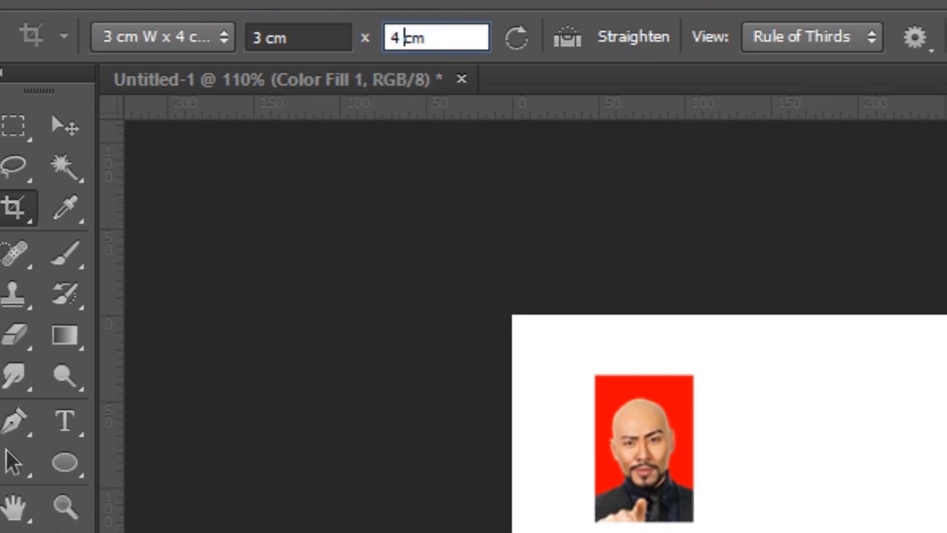
key(Return)
click(619, 313)
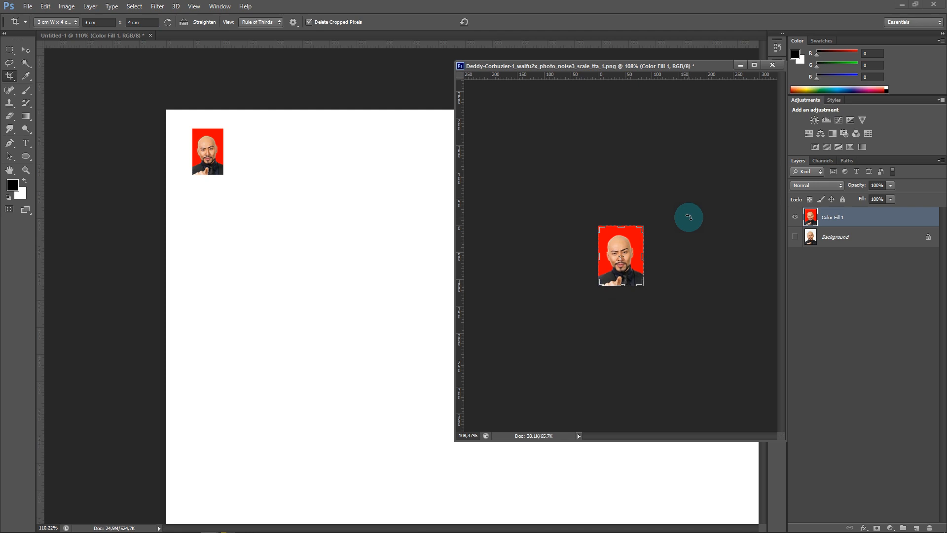
Copy the 3 × 4 cm portrait onto the A4 page, to the right of the 2 × 3 cm photo.
key(v)
click(632, 245)
click(635, 277)
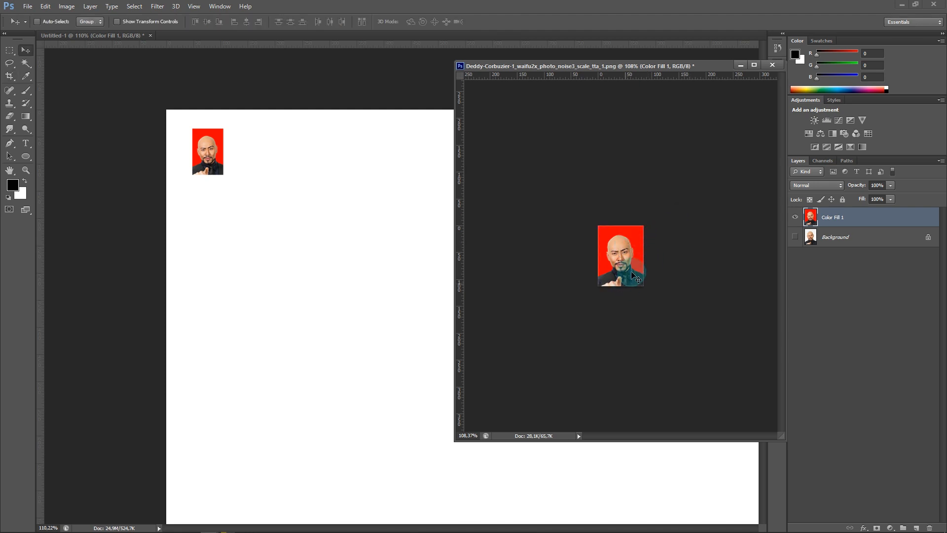
drag(612, 256, 283, 168)
Undo the 3 × 4 cm crop and recrop the portrait to 4 cm wide by 6 cm high.
click(664, 176)
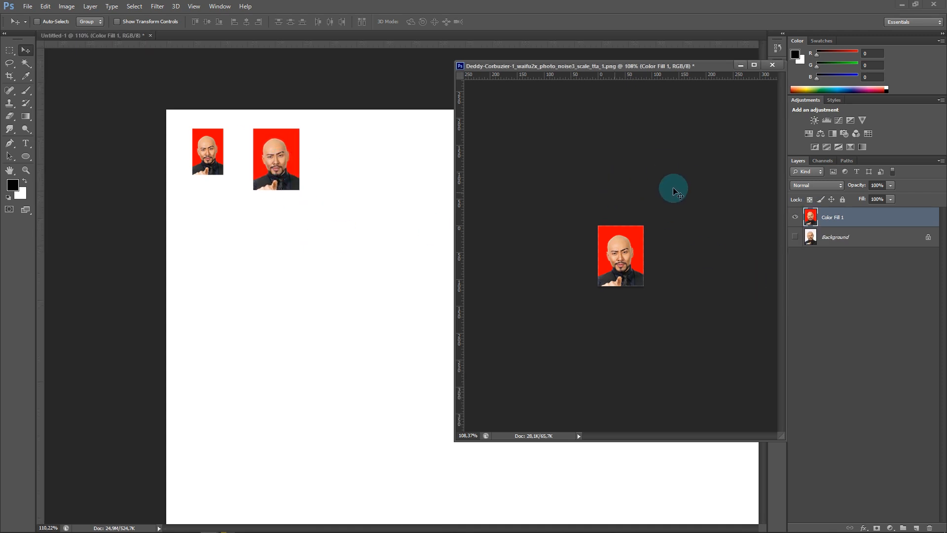
key(ctrl+z)
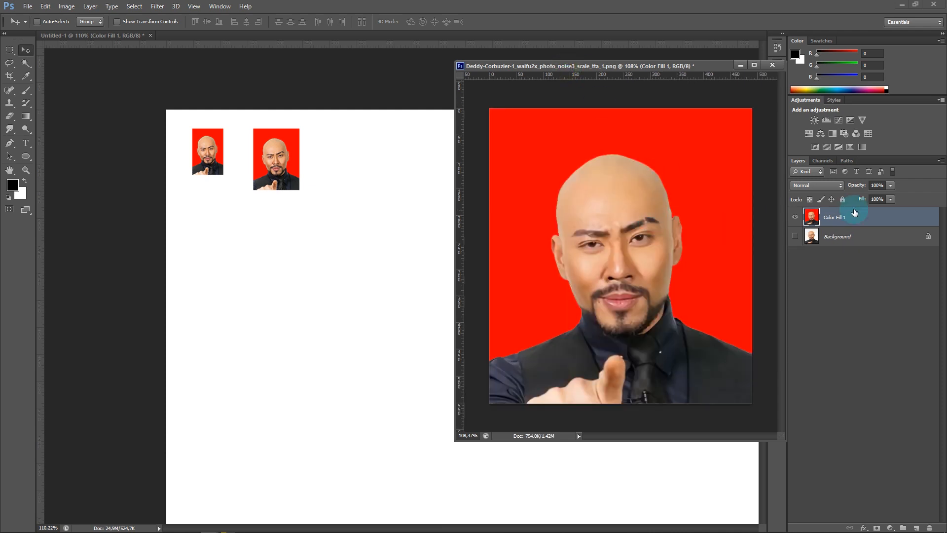
click(12, 77)
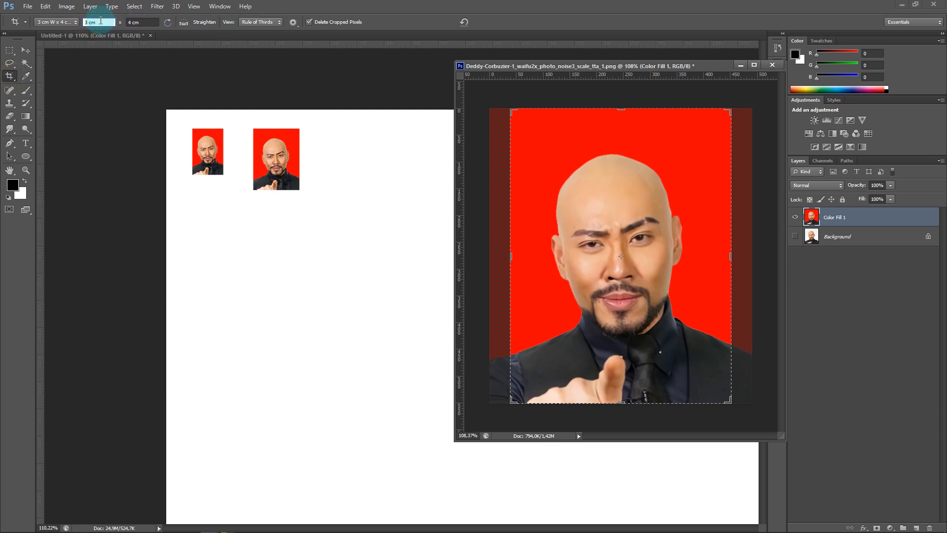
key(BackSpace)
text(4)
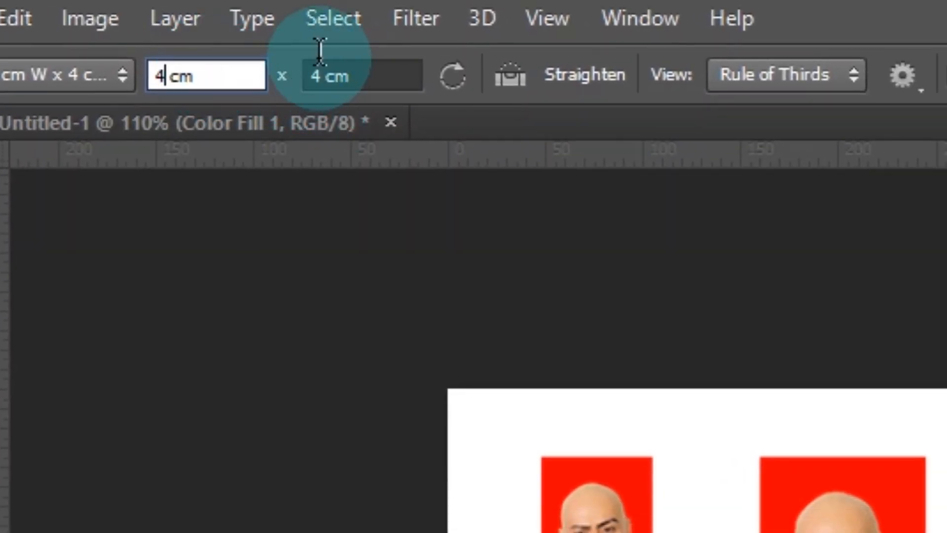
click(328, 74)
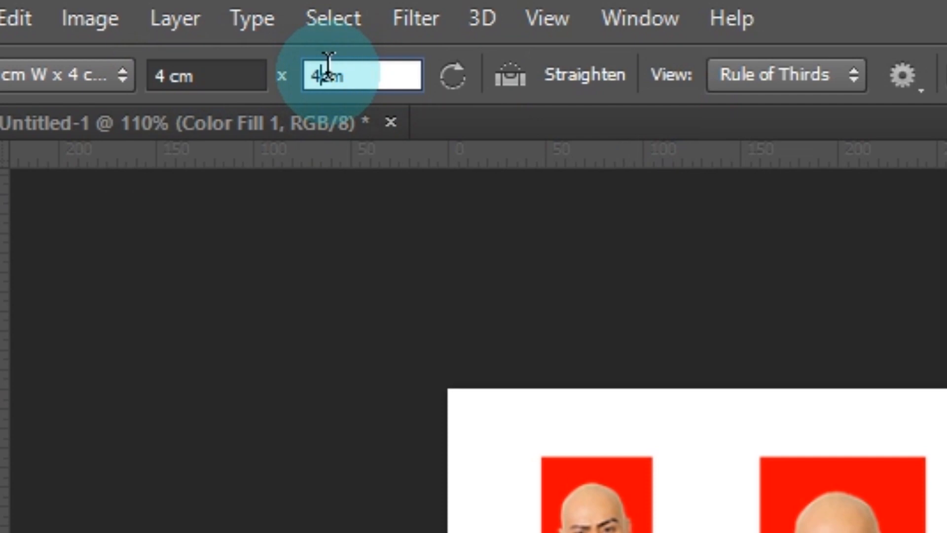
text(6)
key(BackSpace)
key(BackSpace)
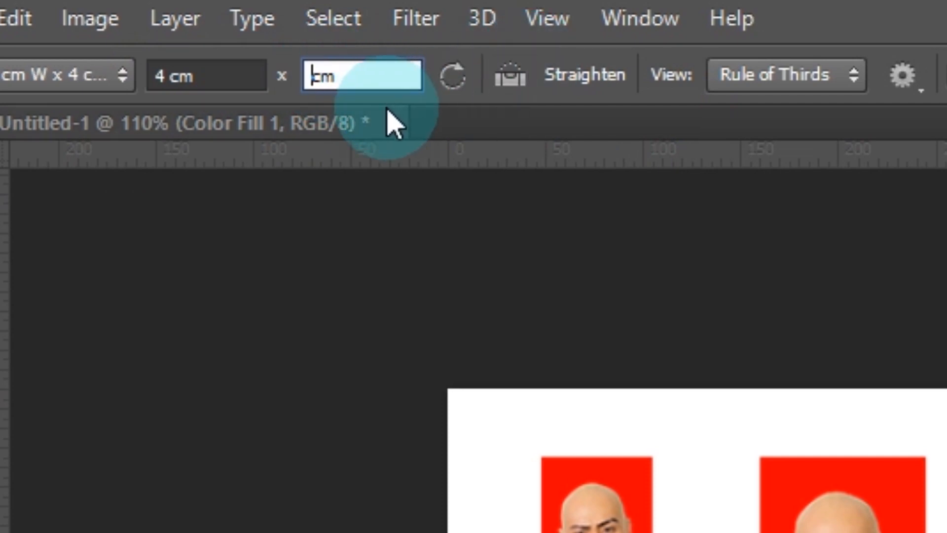
text(6 )
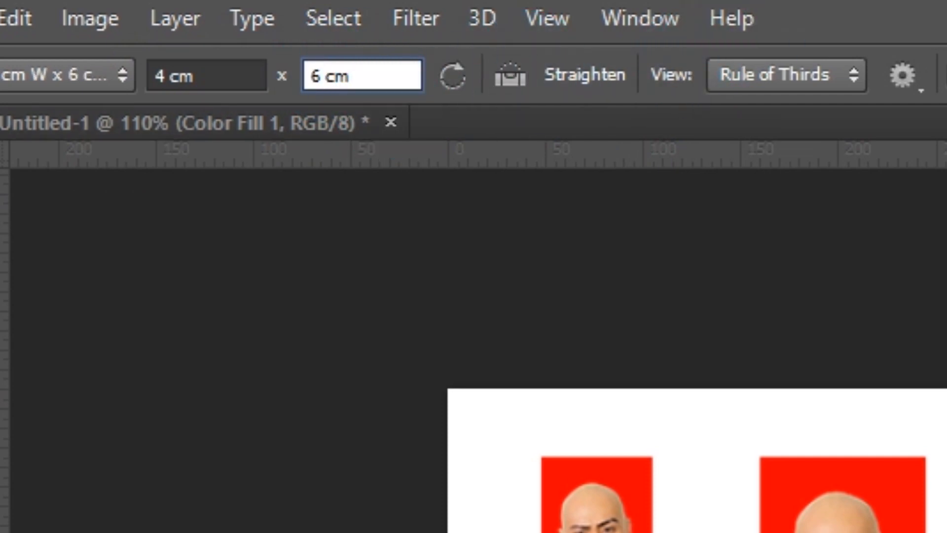
Copy the 4 × 6 cm portrait onto the A4 page, to the right of the 3 × 4 cm photo.
text(v)
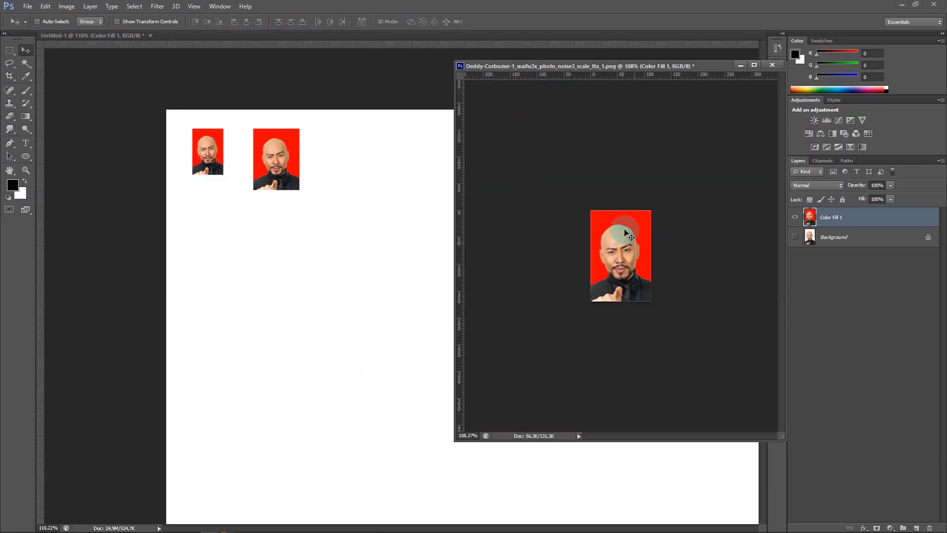
drag(636, 250, 363, 183)
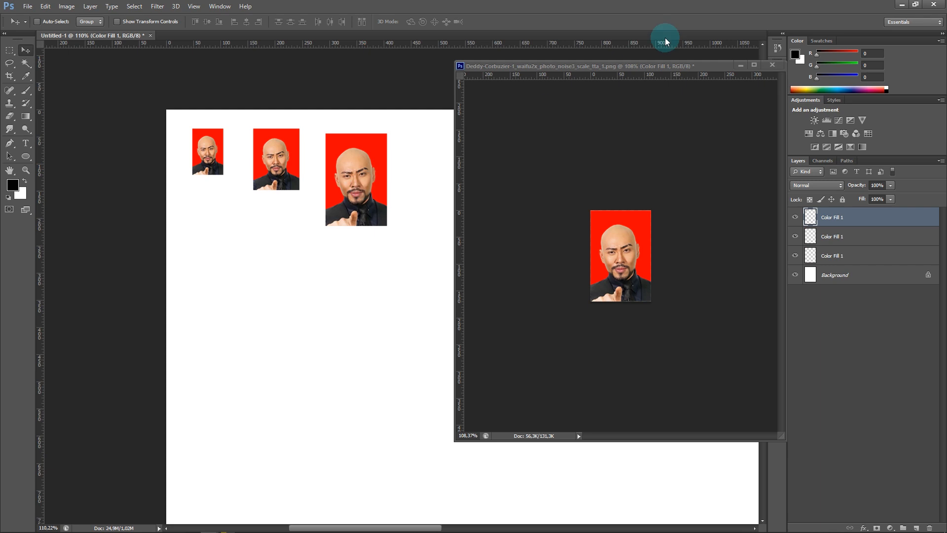
Minimize the portrait document window and inspect the 2 × 3, 3 × 4 and 4 × 6 cm photos on the A4 page.
click(741, 65)
scroll(358, 250, up, 4)
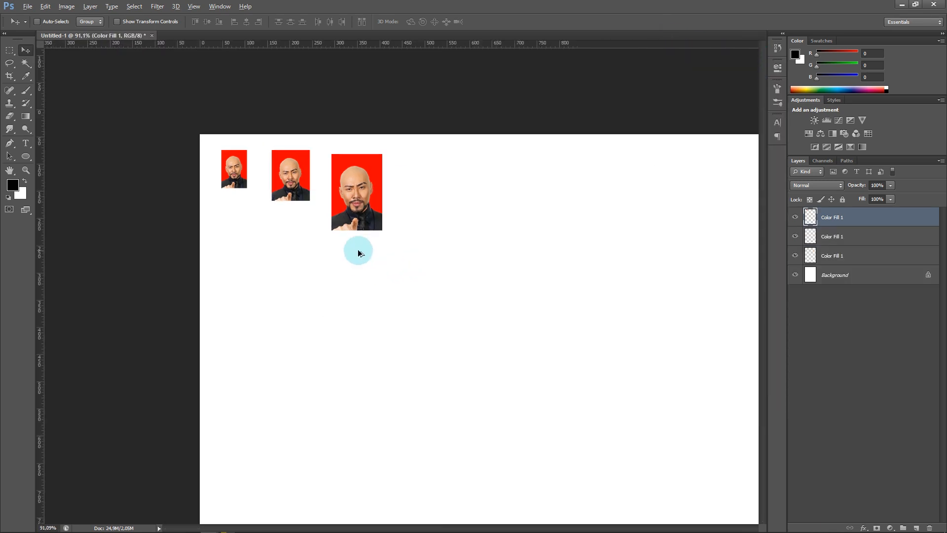
scroll(470, 177, up, 2)
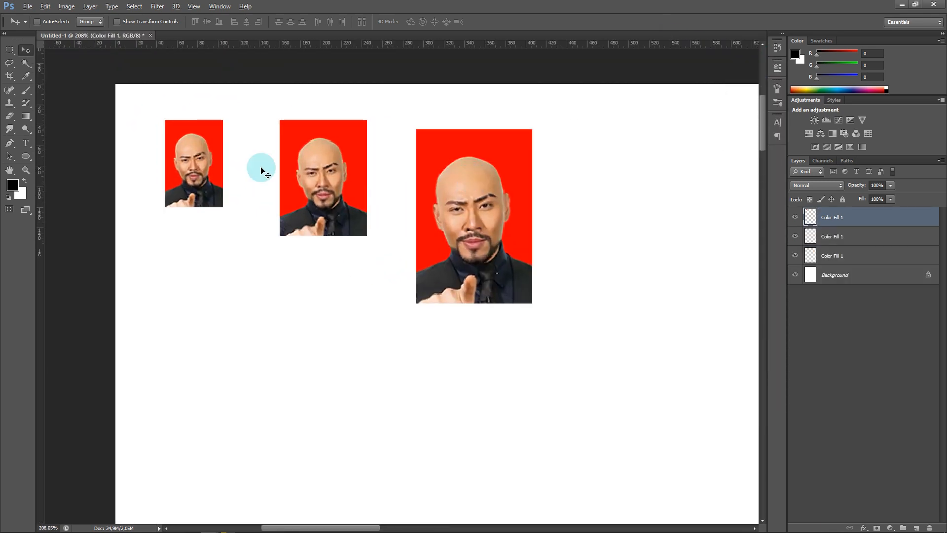
click(167, 146)
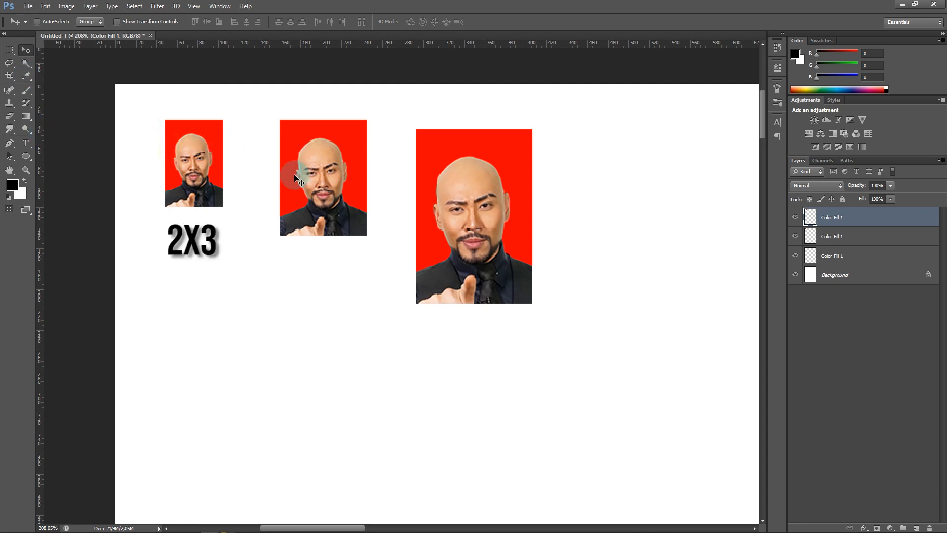
click(470, 165)
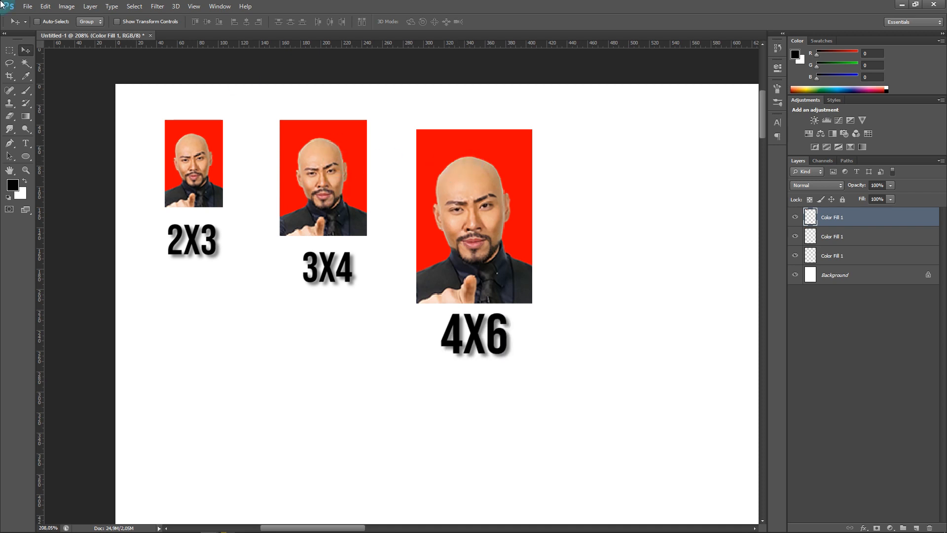
Check the A4 page's preview in the print settings and close them without printing.
click(28, 6)
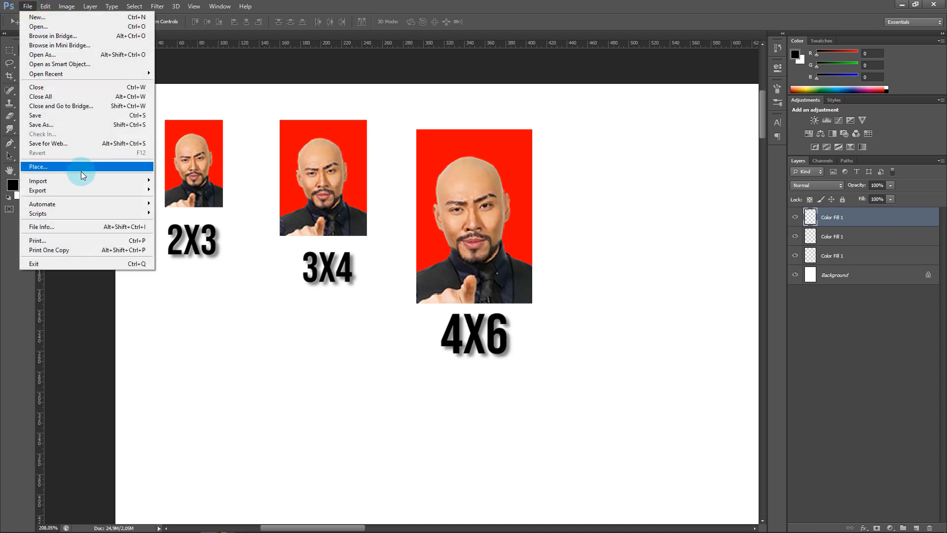
click(66, 244)
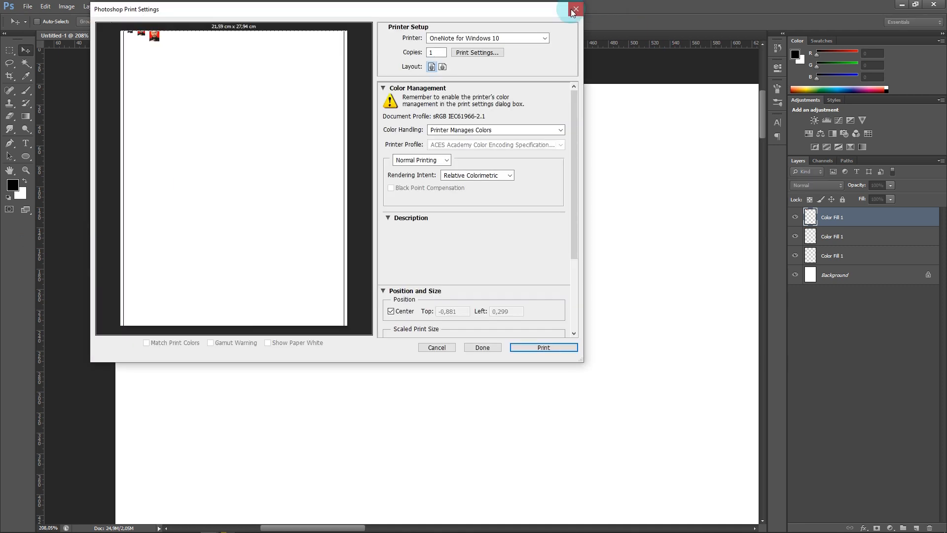
click(573, 9)
click(28, 6)
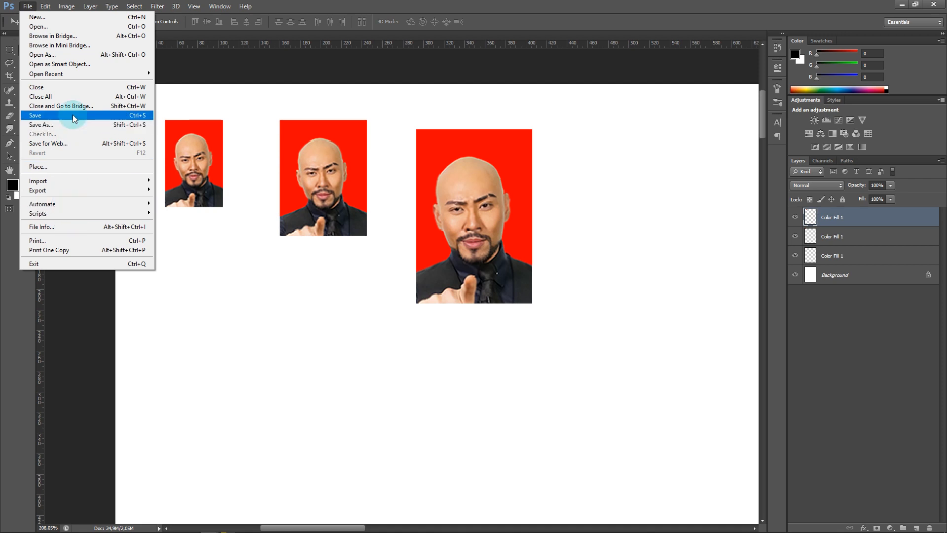
click(311, 144)
Examine the three red-background photos up close and their placement on the whole A4 page.
scroll(481, 200, down, 1)
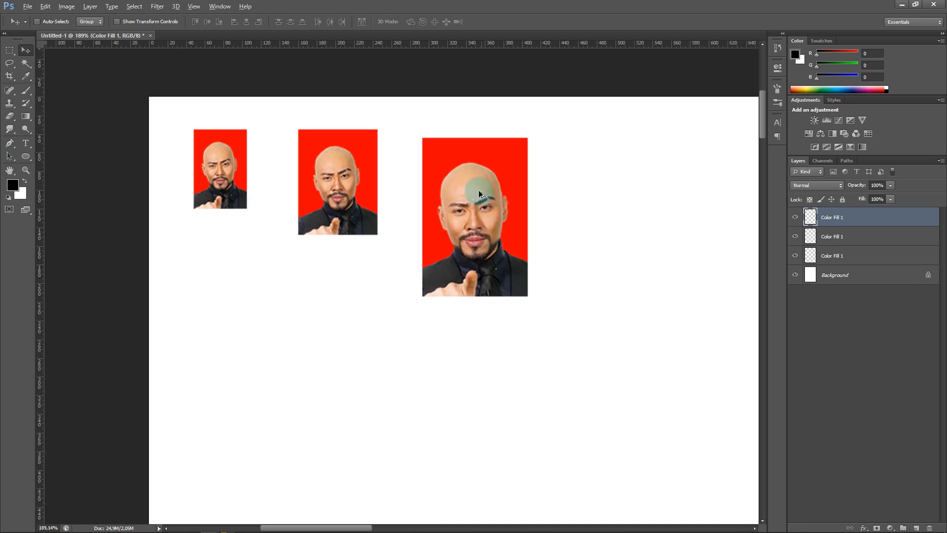
scroll(481, 200, up, 3)
scroll(473, 178, down, 3)
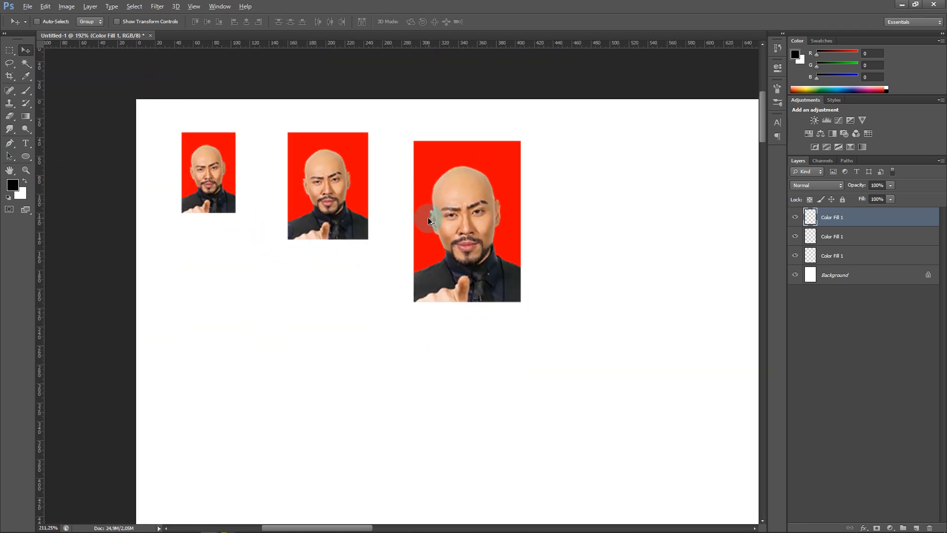
scroll(429, 220, up, 3)
scroll(430, 218, down, 6)
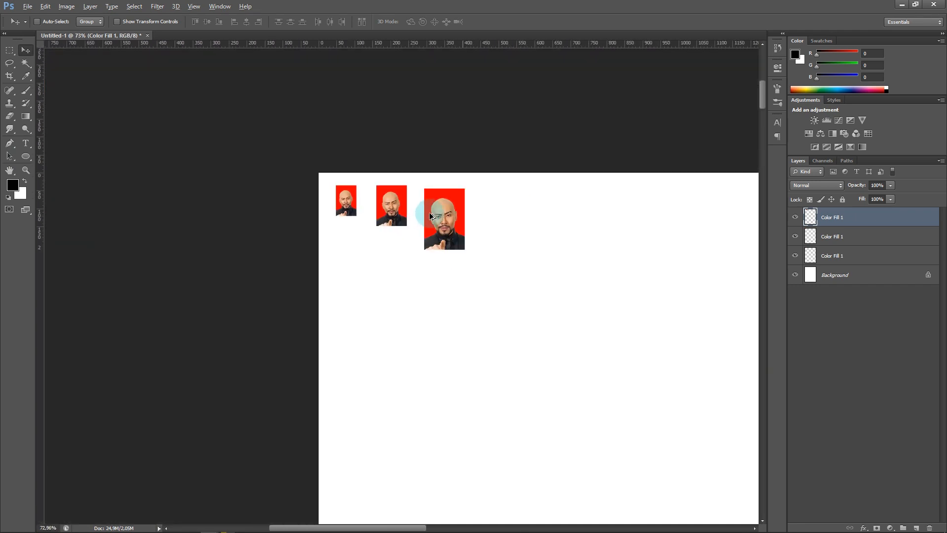
scroll(430, 215, down, 5)
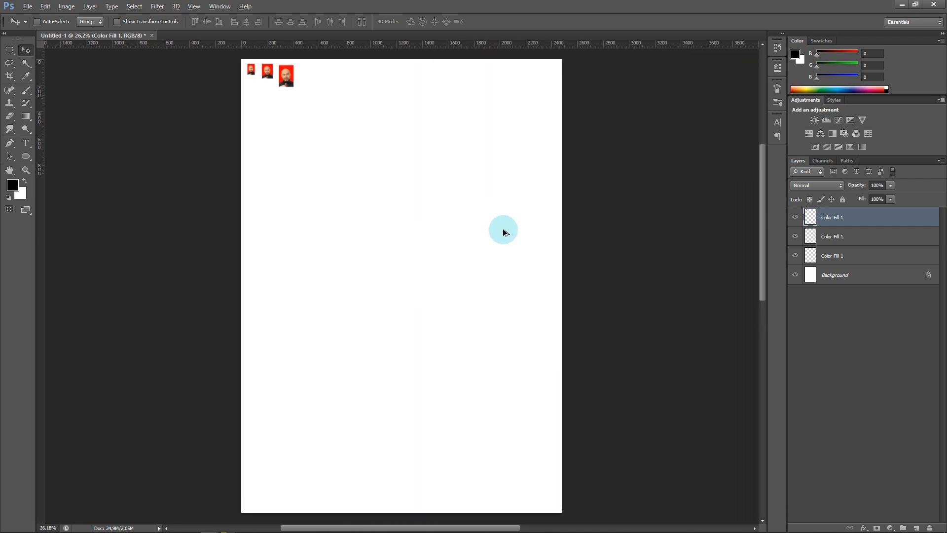
scroll(429, 169, down, 1)
scroll(376, 125, up, 3)
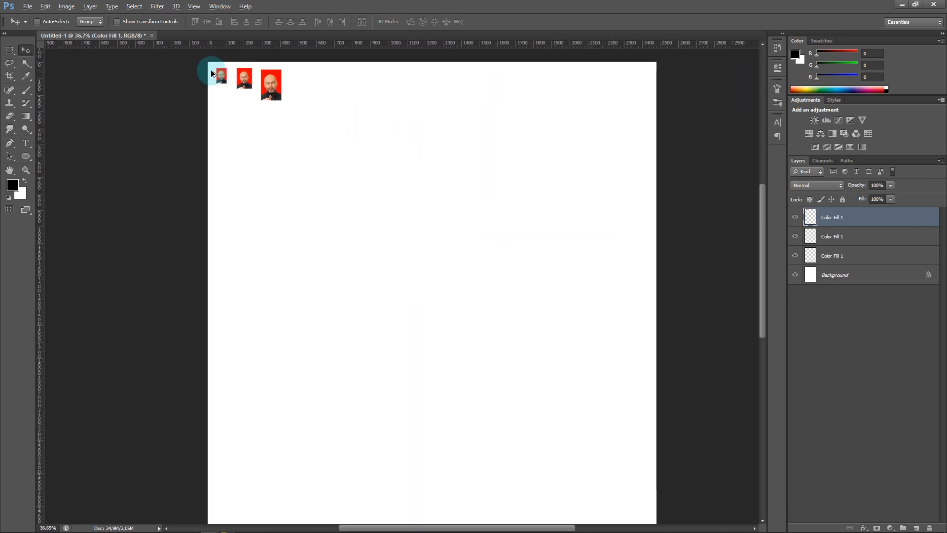
scroll(249, 63, up, 4)
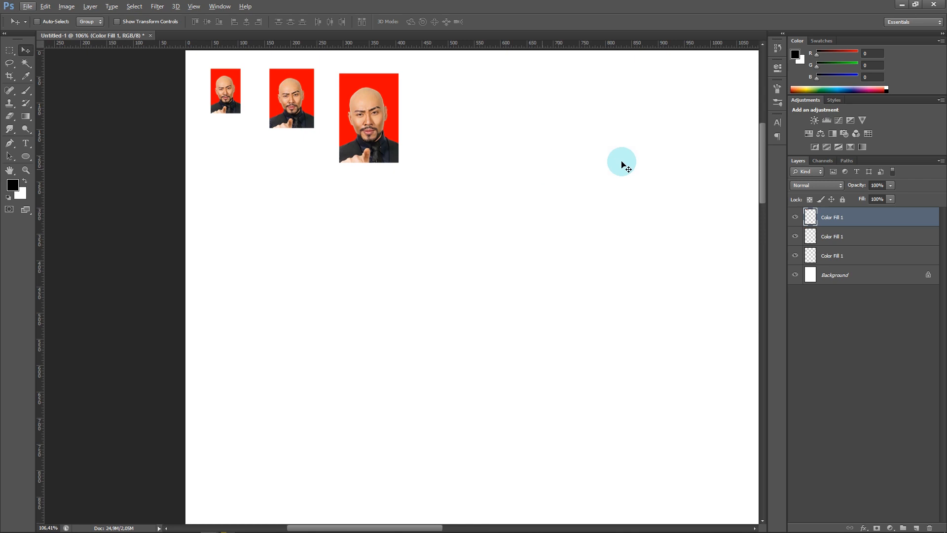
Duplicate all three photo layers together and place the copies to the right of the originals.
shift+click(862, 254)
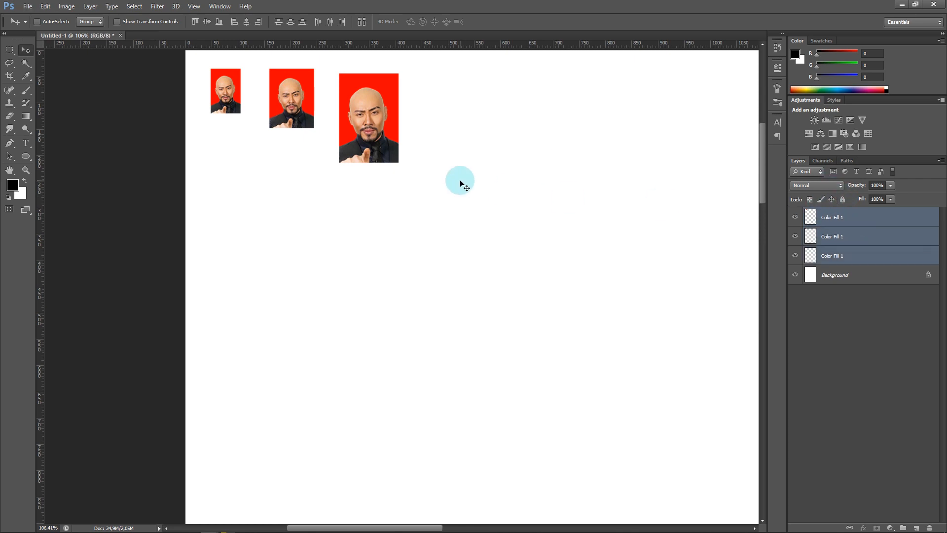
drag(339, 140, 545, 146)
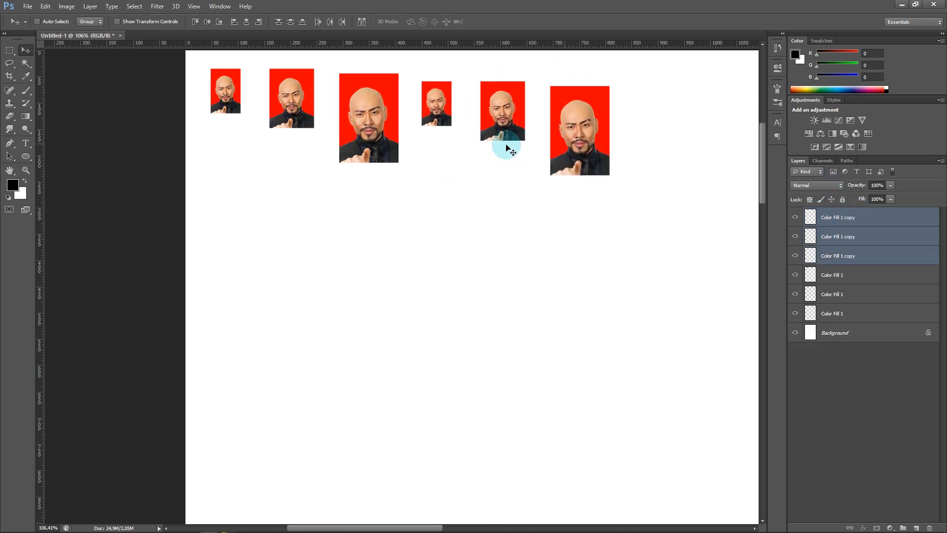
scroll(513, 145, down, 2)
Undo the duplication of the three photo layers, leaving only the original set on the page.
click(876, 202)
click(873, 229)
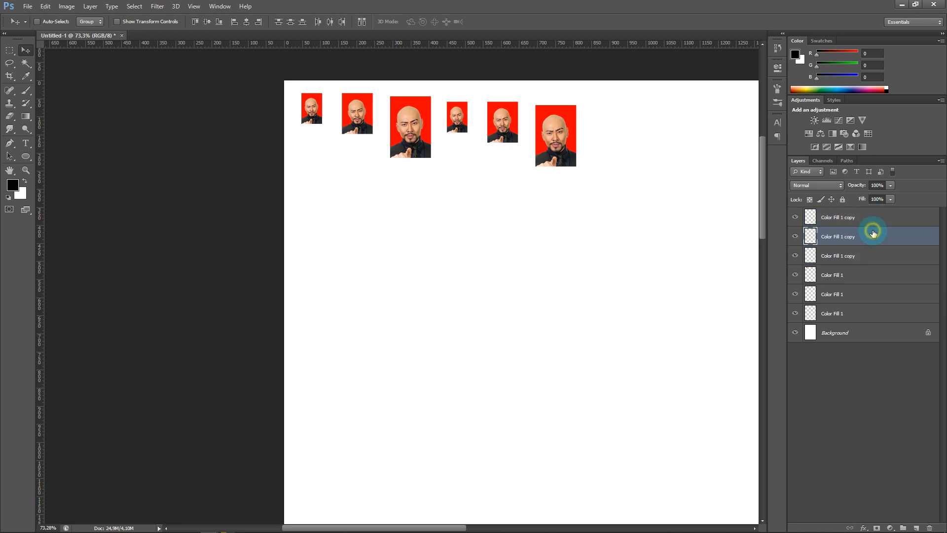
click(862, 245)
key(ctrl+e)
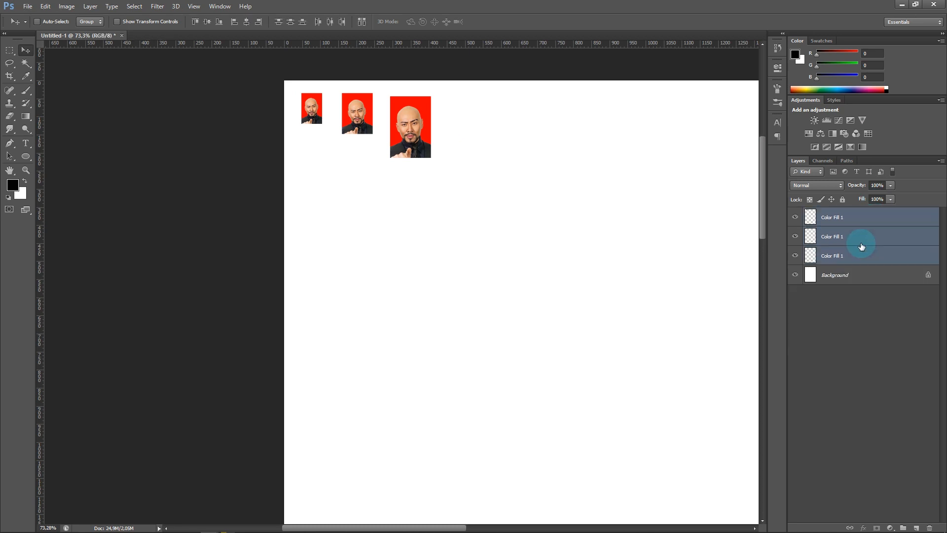
scroll(363, 153, up, 1)
scroll(391, 116, up, 8)
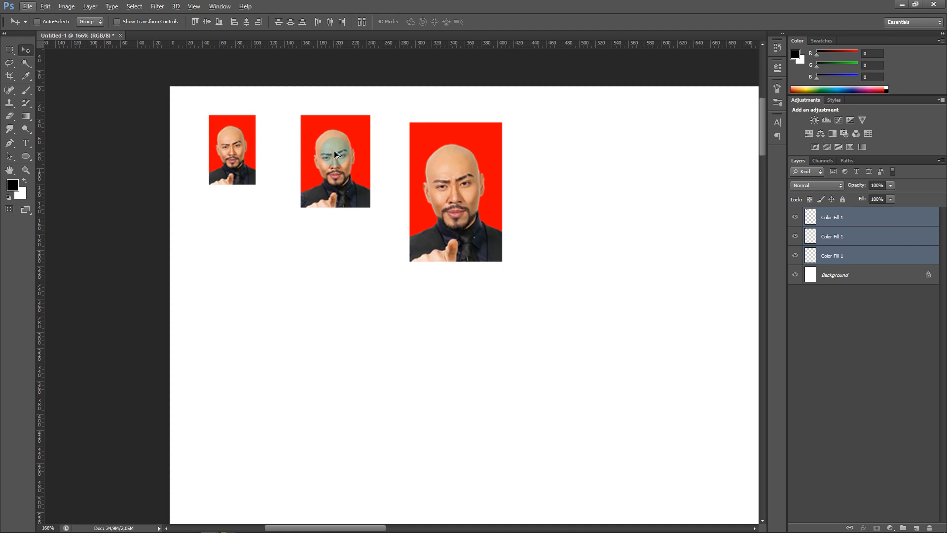
scroll(332, 156, up, 7)
scroll(320, 169, down, 2)
scroll(319, 169, up, 1)
scroll(320, 169, down, 3)
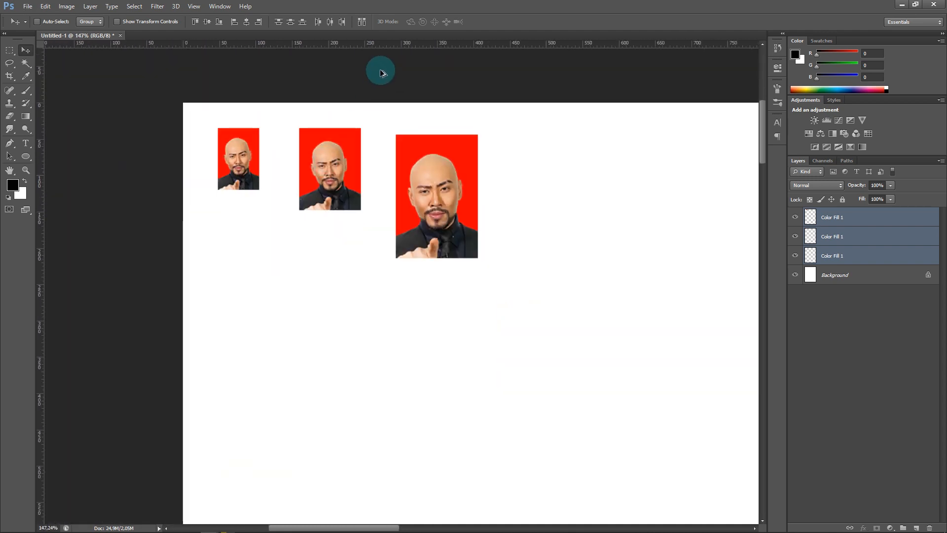
scroll(379, 69, up, 1)
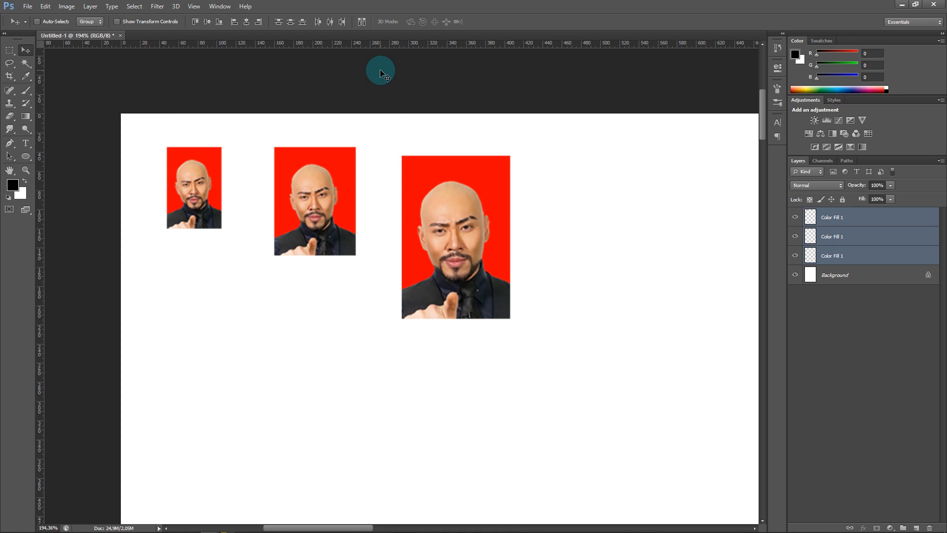